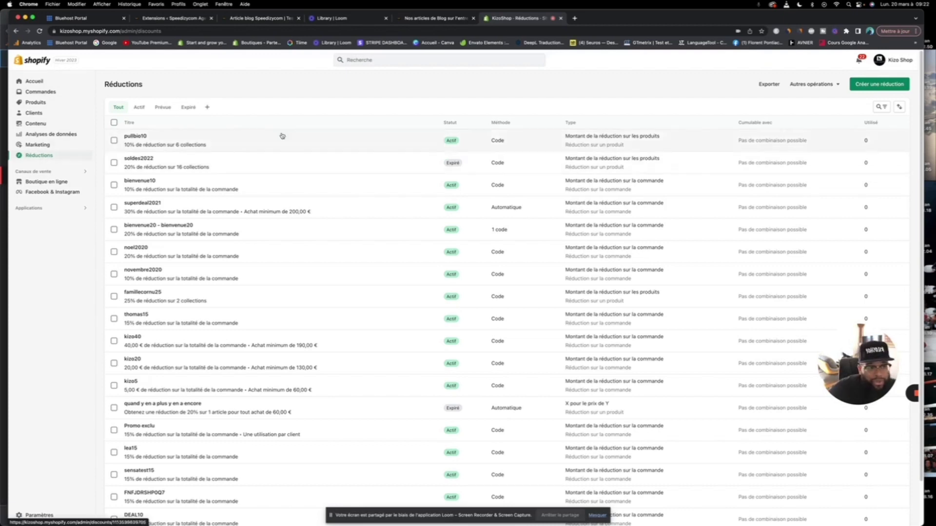
Start a new amount-off-products discount using the discount code method and generate a random code for it.
click(880, 85)
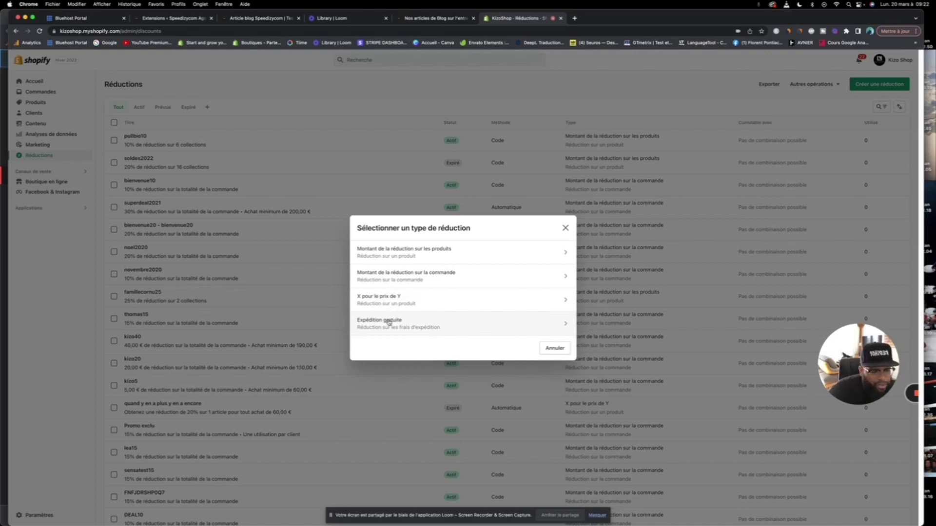
click(414, 254)
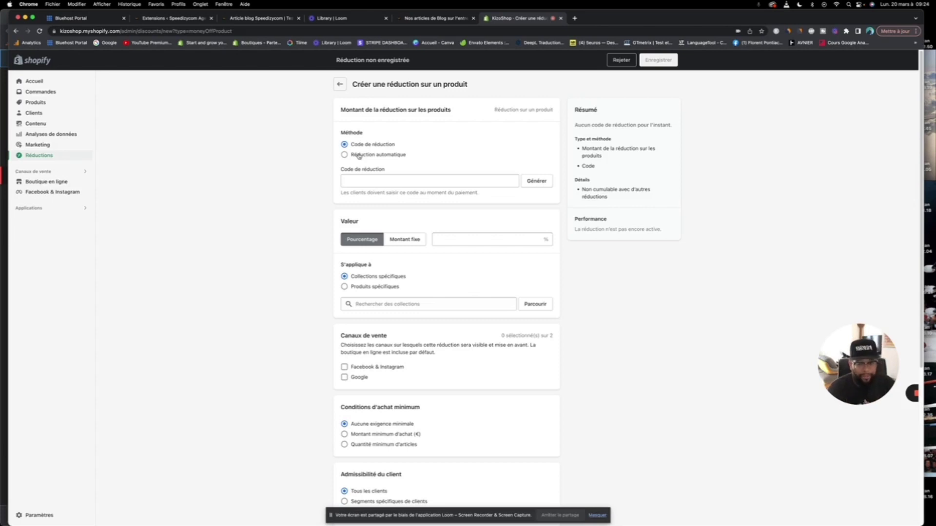
click(399, 183)
text(f)
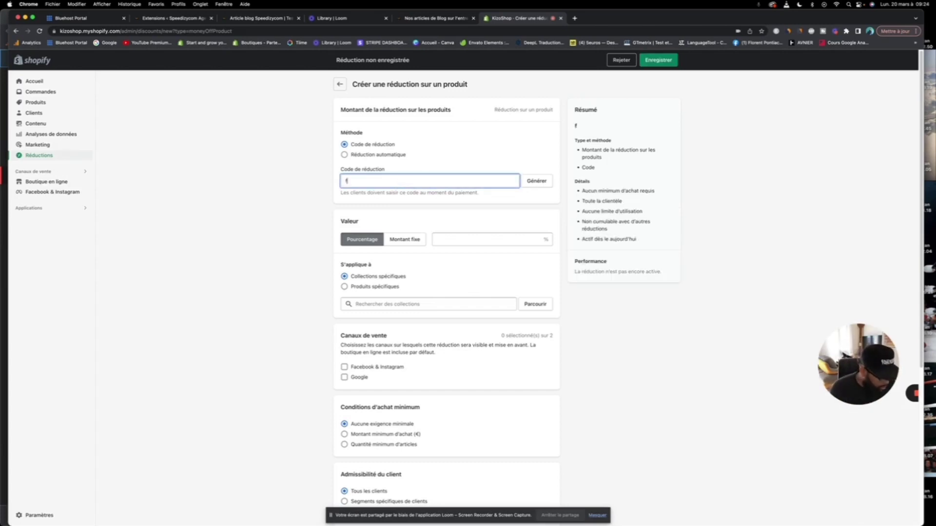
text(loflo)
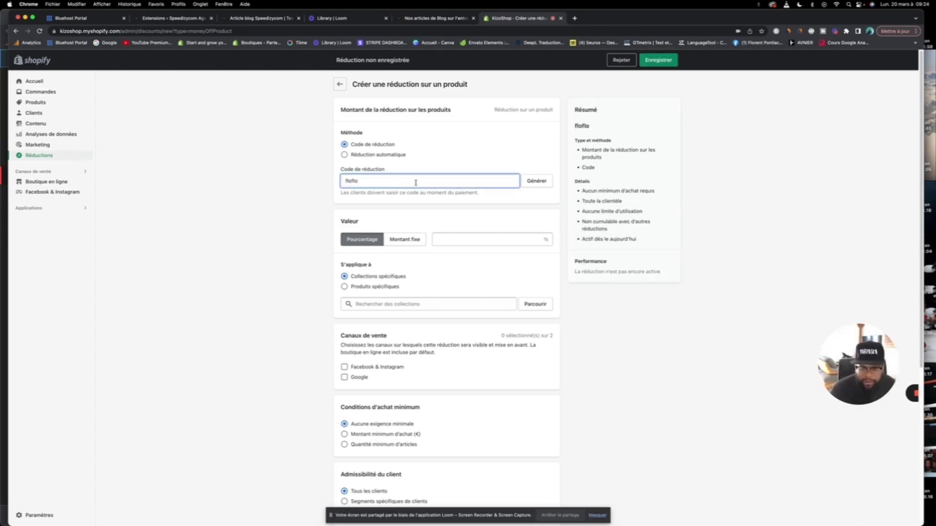
click(538, 185)
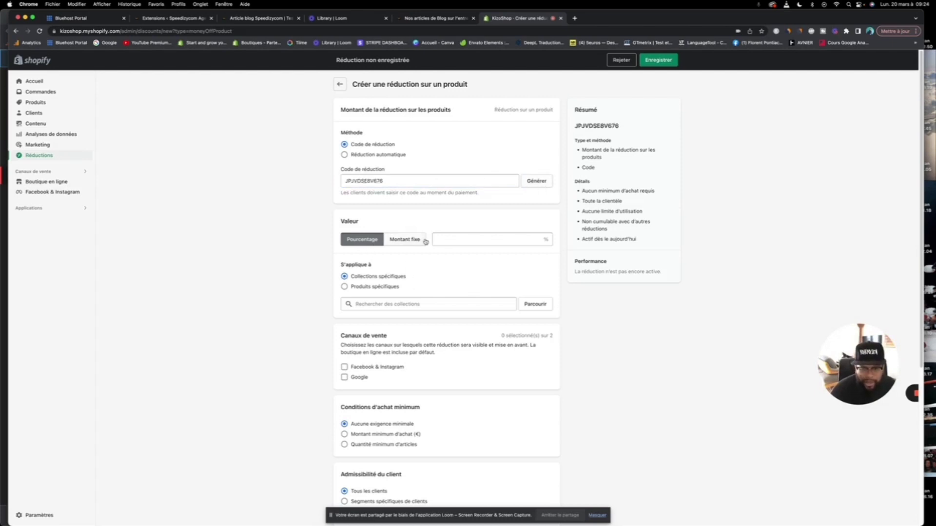
Set the discount value to 30 percent and apply it to the Chaussures collection.
click(450, 240)
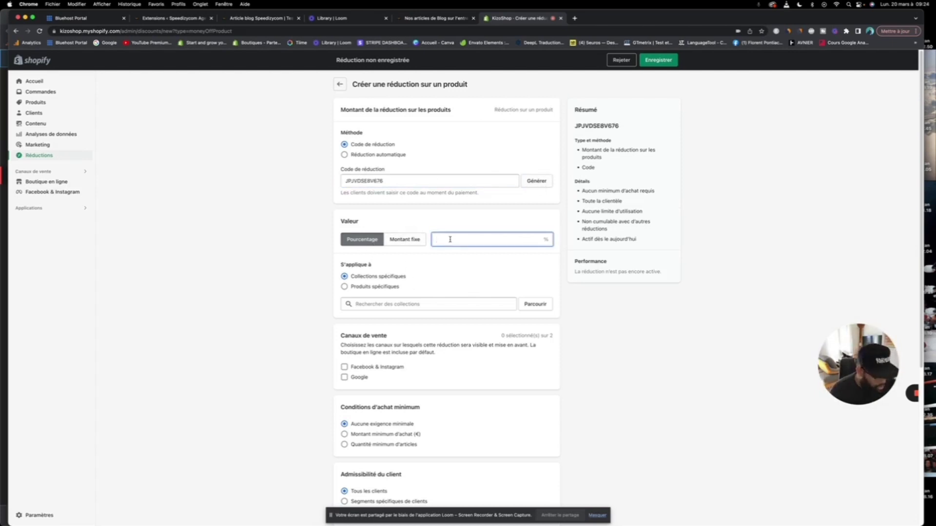
text(30)
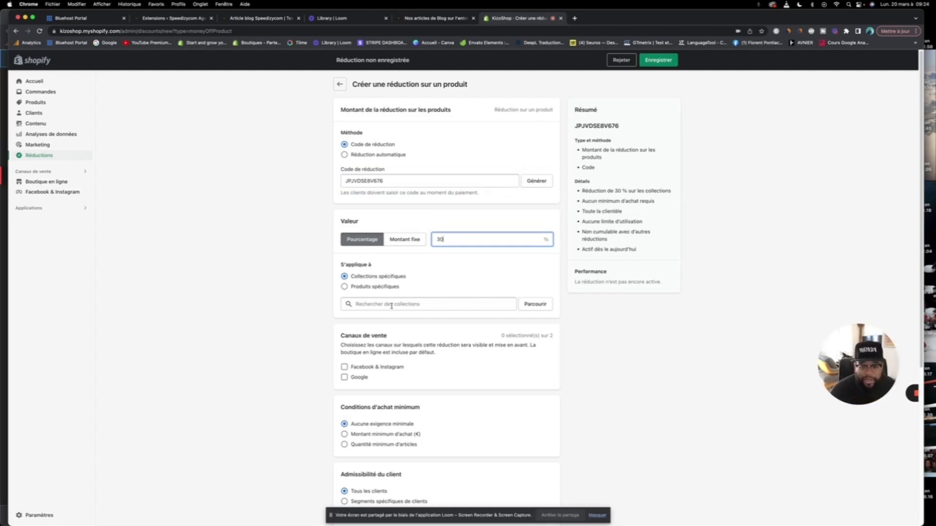
click(432, 304)
click(529, 306)
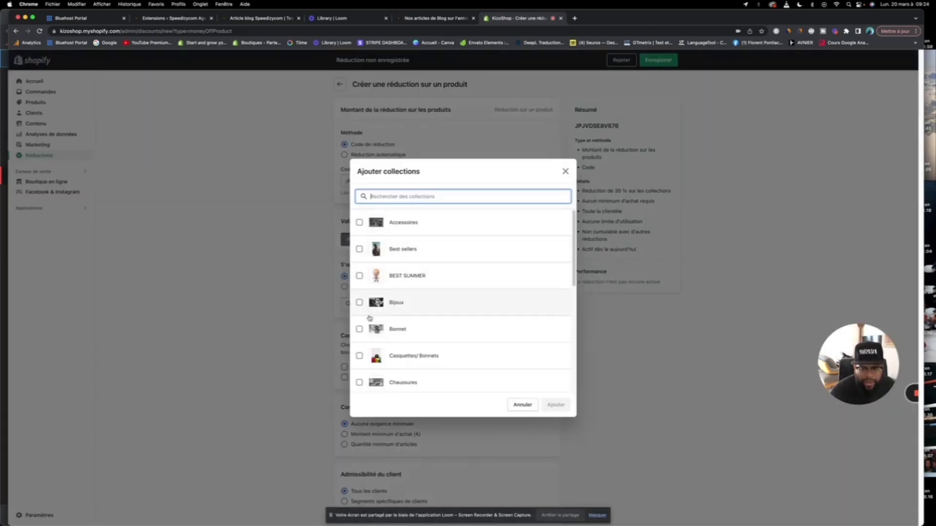
click(359, 382)
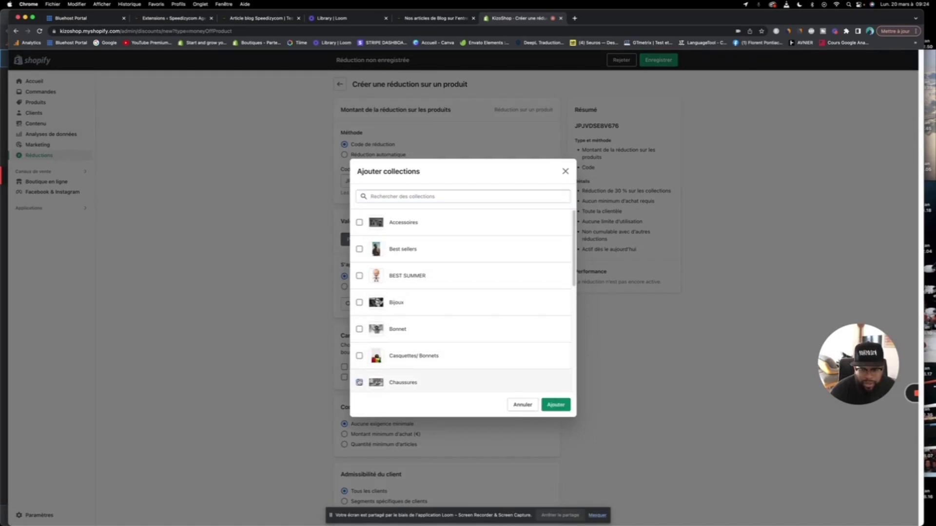
click(556, 405)
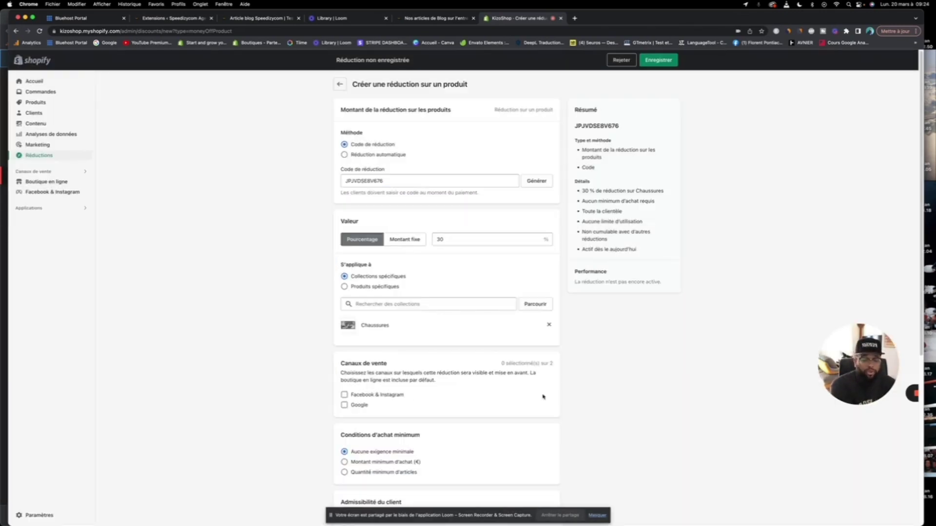
Add the tee-shirts🔥 collection to the collections covered by the discount.
click(535, 304)
scroll(434, 348, down, 5)
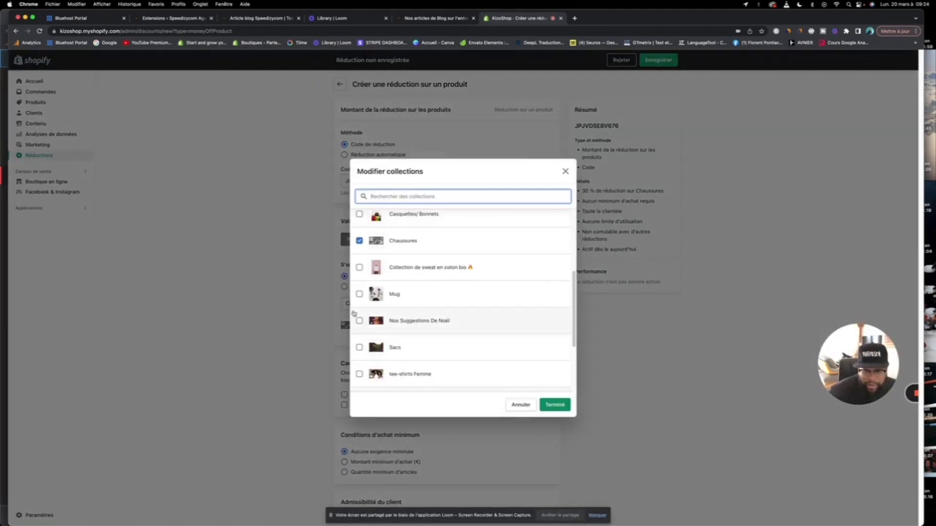
scroll(359, 379, down, 4)
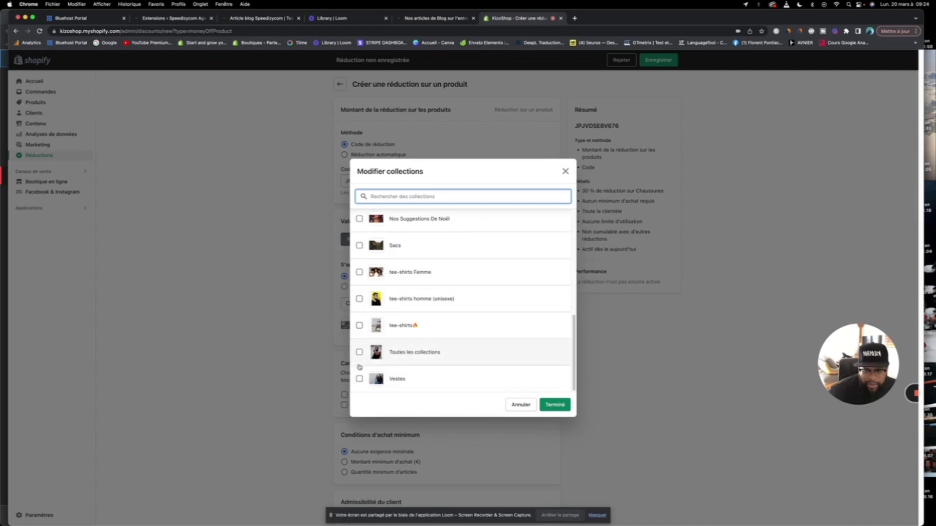
click(359, 326)
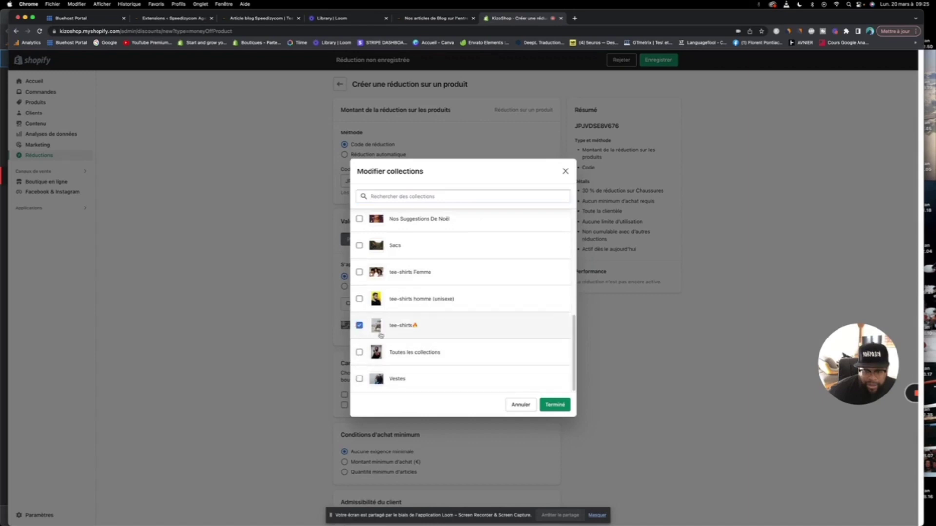
click(555, 404)
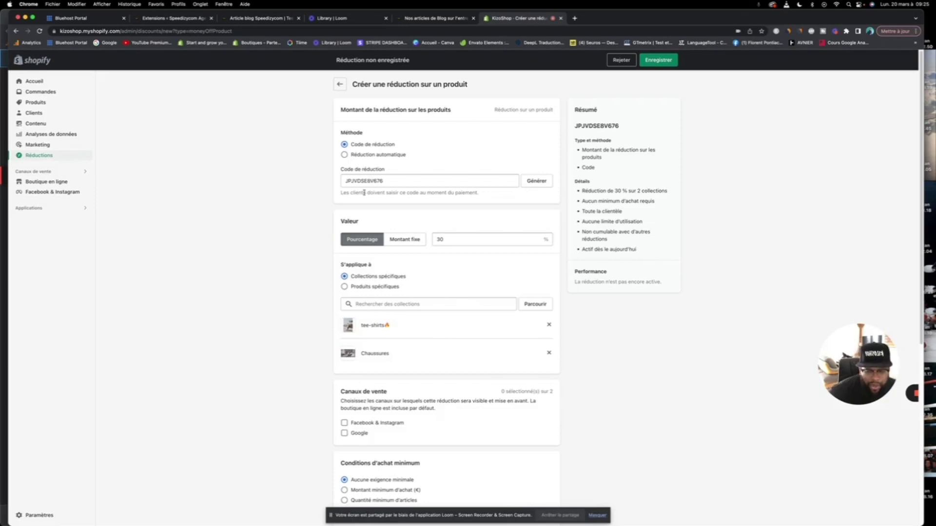
Enable the Facebook & Instagram and Google sales channels and keep the discount without a minimum purchase requirement.
scroll(408, 326, down, 3)
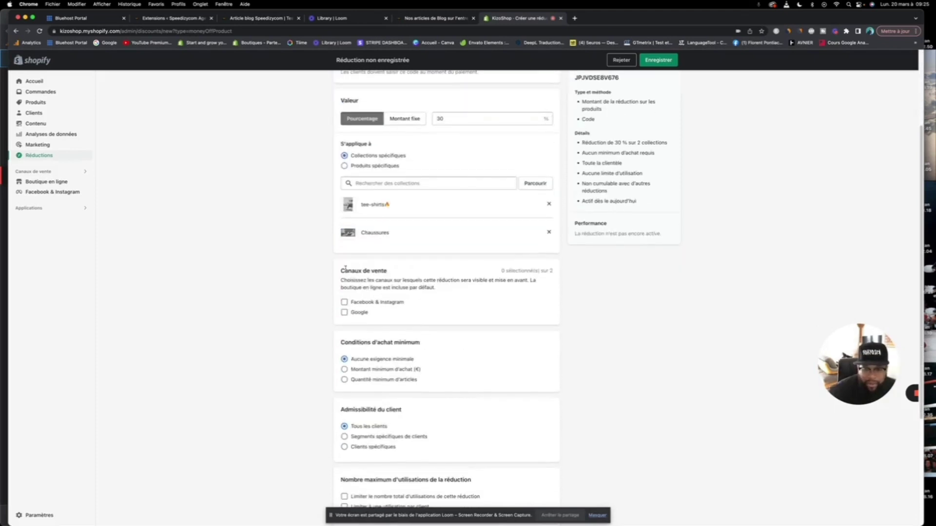
click(345, 303)
click(344, 312)
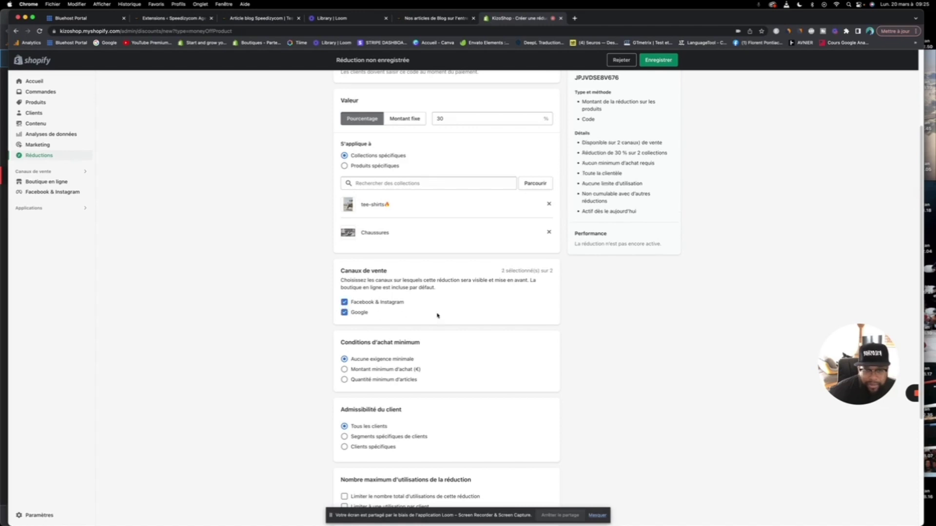
click(345, 370)
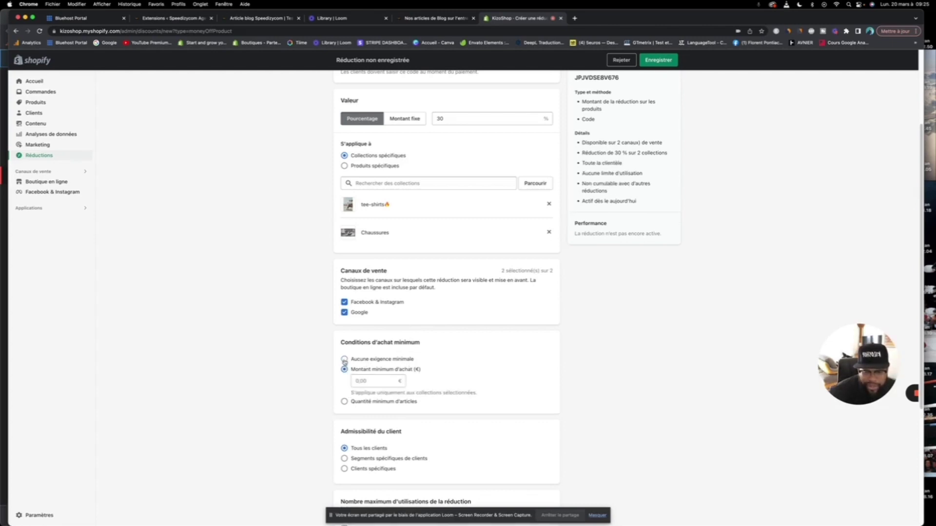
click(345, 360)
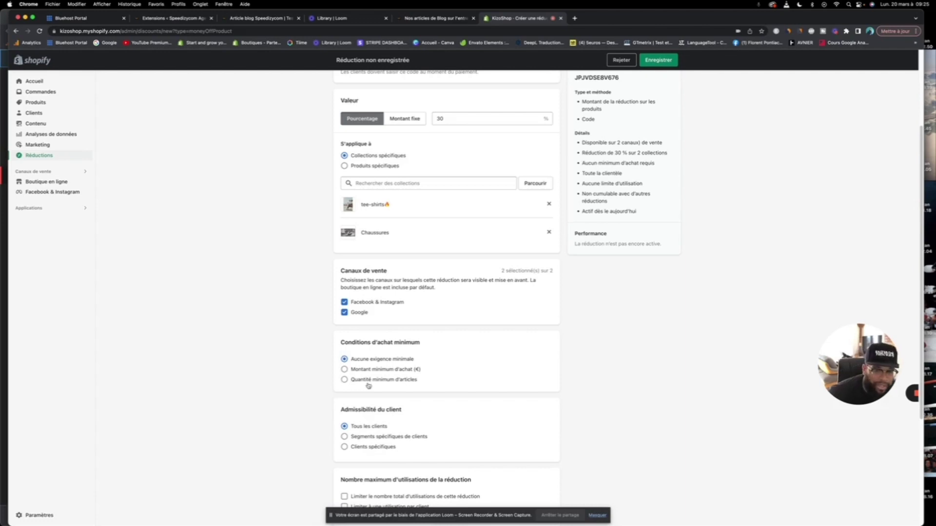
Save the product discount with the default customer eligibility, usage limits, combinations and activation dates.
scroll(369, 383, down, 2)
scroll(370, 383, down, 5)
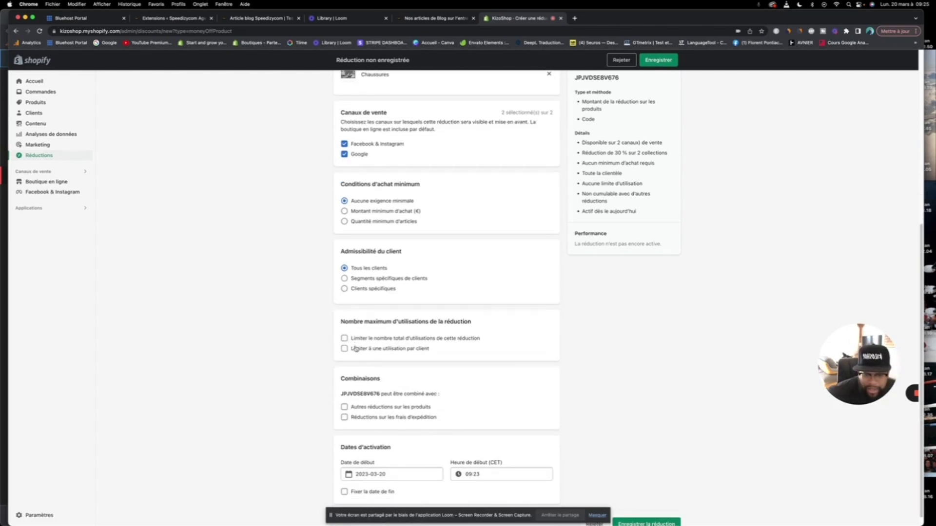
scroll(385, 389, down, 1)
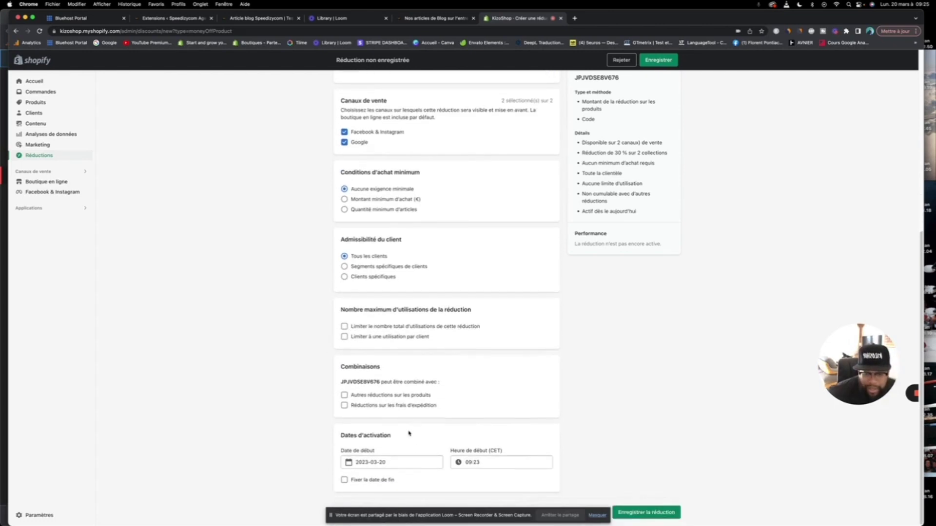
click(660, 512)
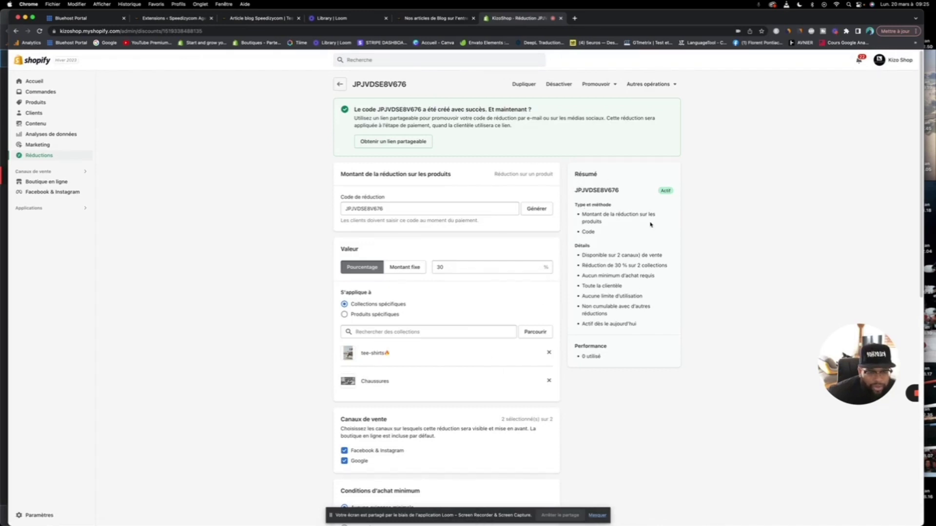
Review the details in the saved discount's summary and return to the list of discounts.
drag(596, 233, 646, 262)
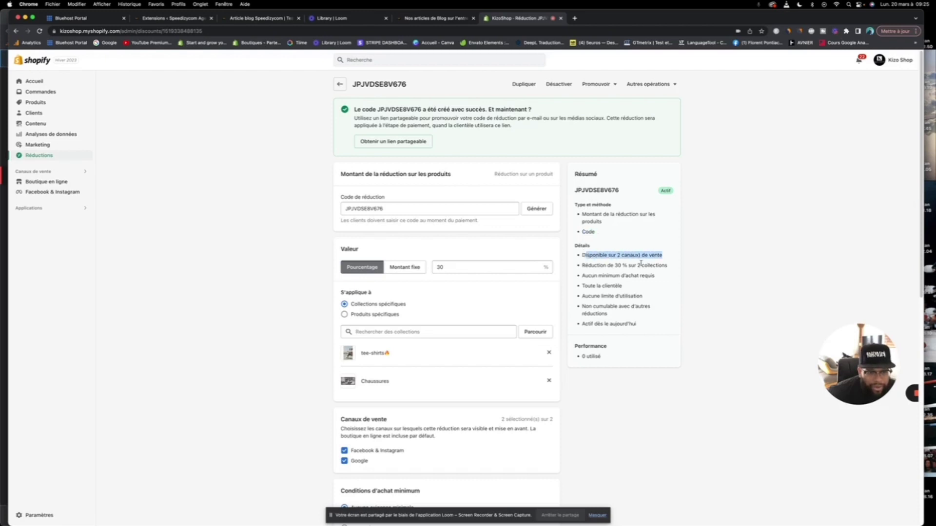
drag(581, 266, 654, 326)
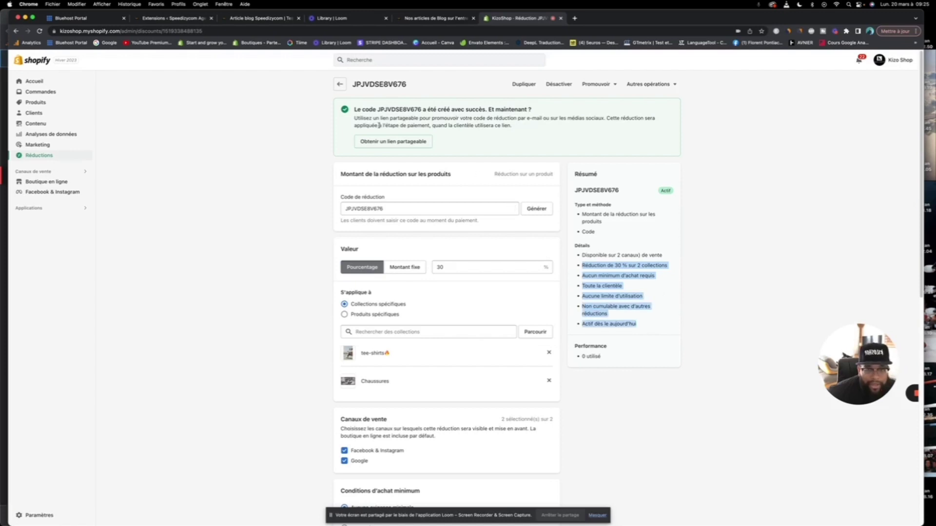
click(340, 84)
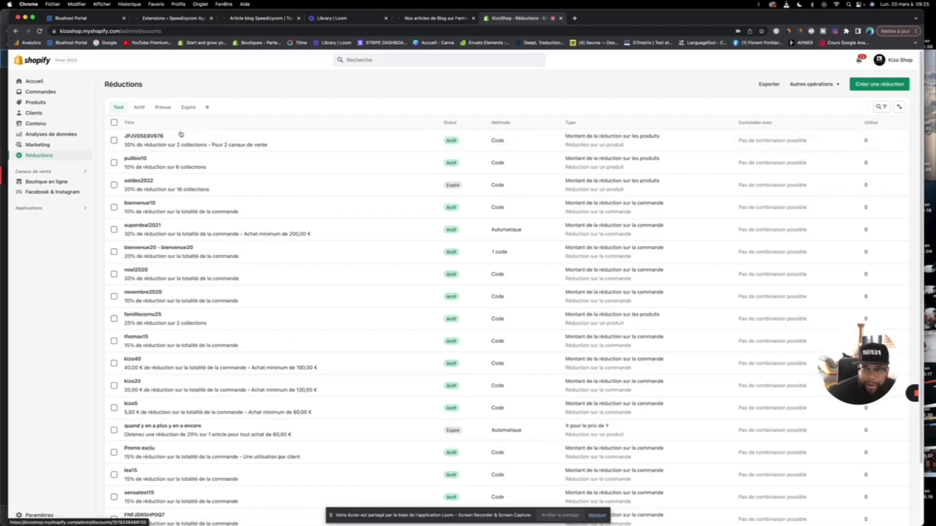
Deactivate the pullbio10 discount from the list of discounts and hide the screen-sharing notice.
click(118, 165)
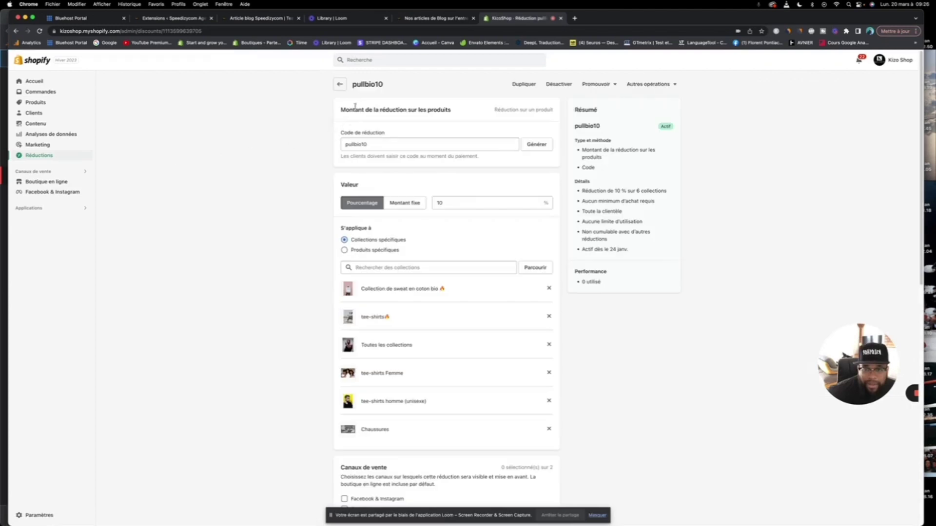
click(340, 83)
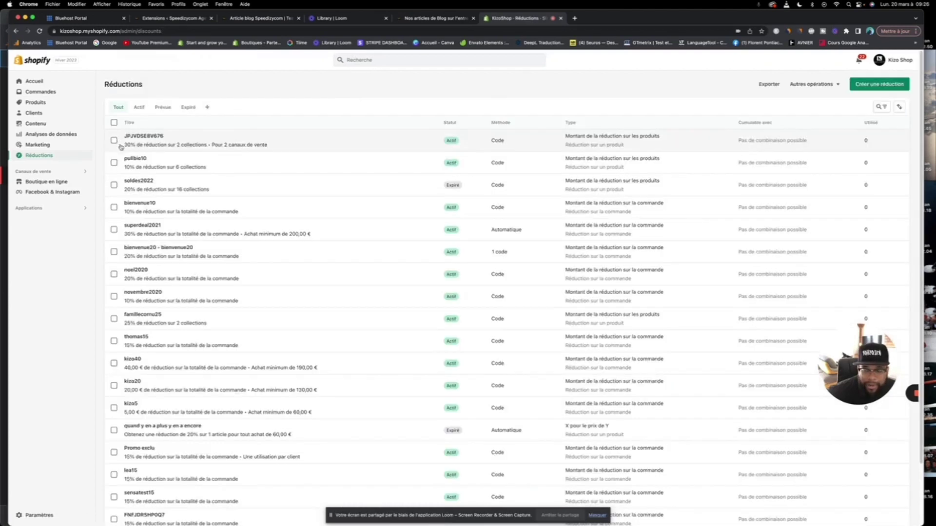
click(114, 163)
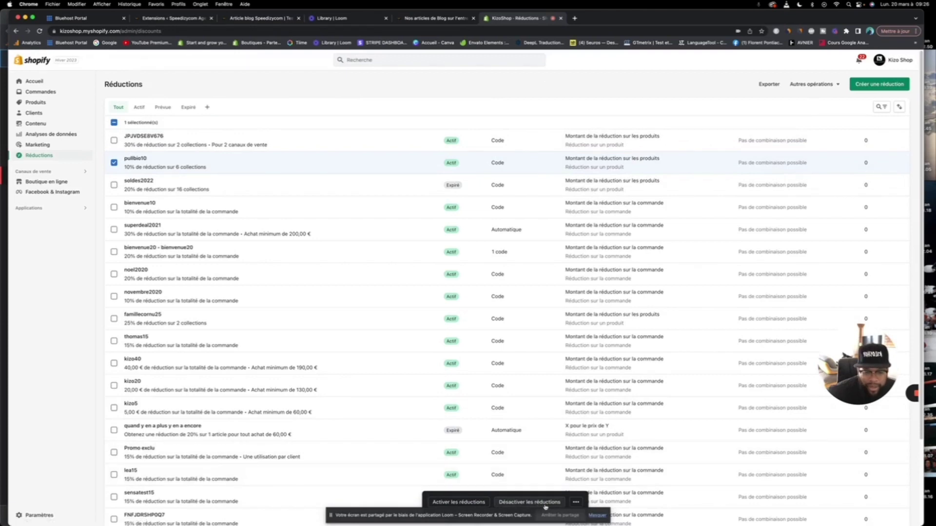
click(545, 505)
click(555, 314)
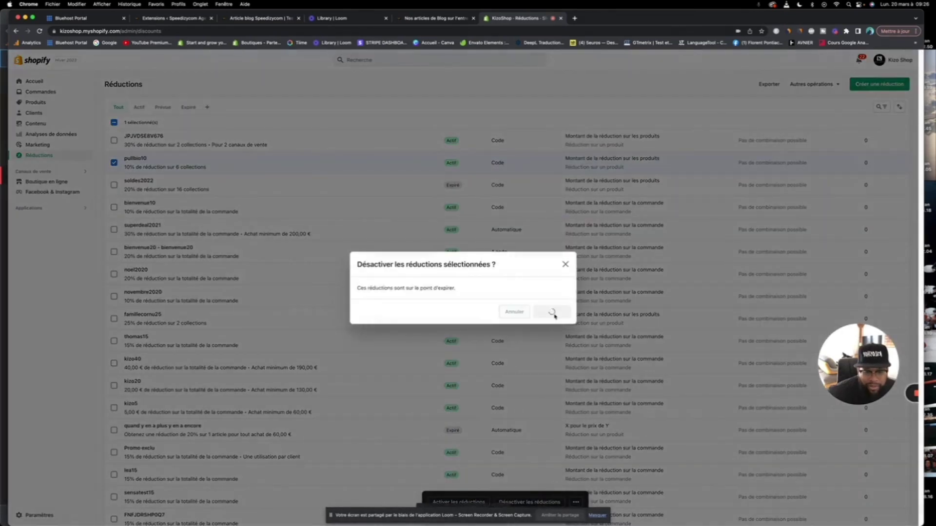
click(599, 517)
Start a new amount-off-order discount with a randomly generated code and a value of 20 percent.
click(879, 84)
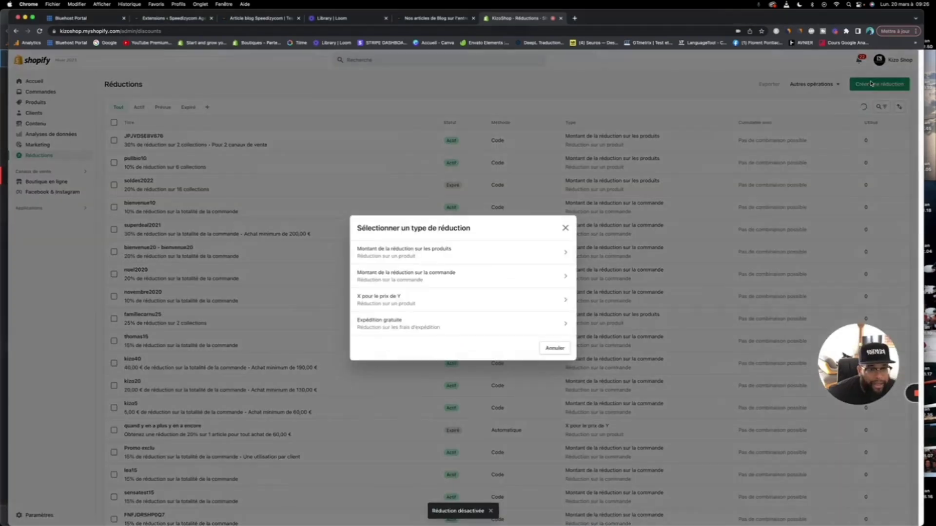
click(385, 279)
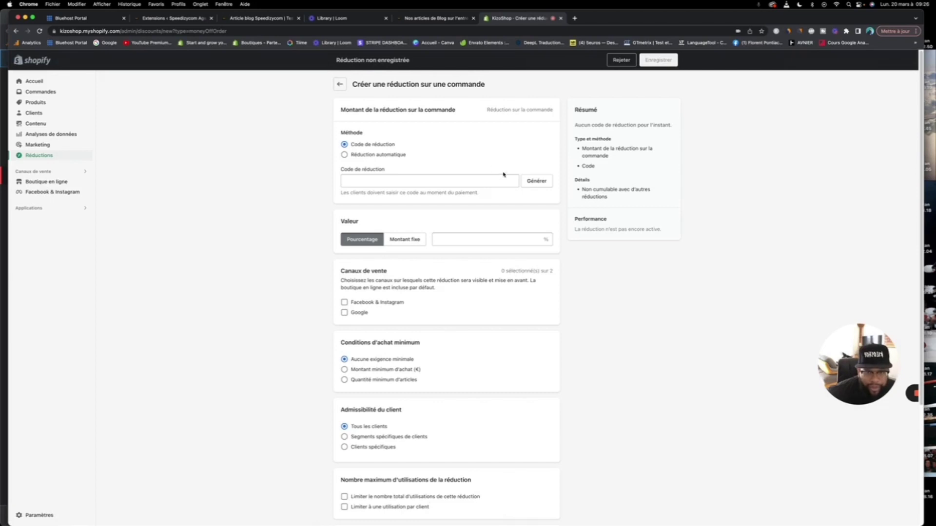
click(538, 182)
click(492, 238)
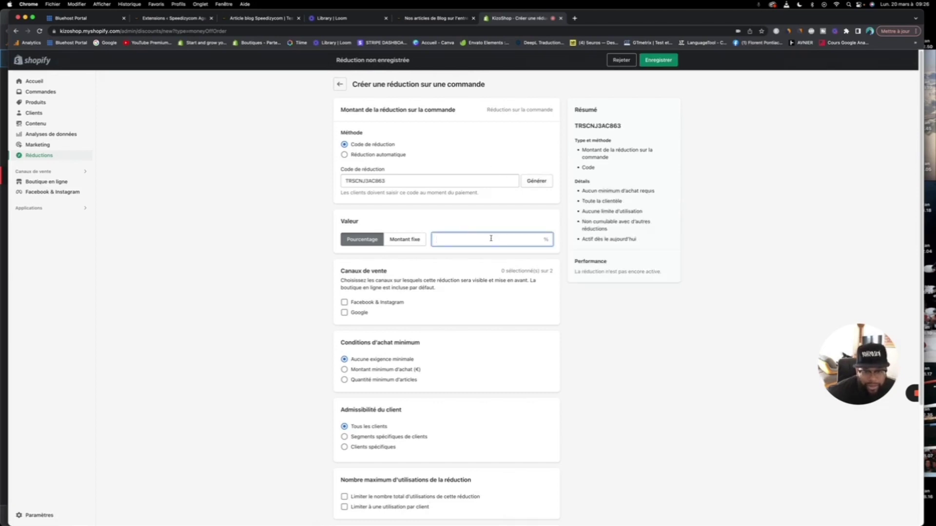
text(2)
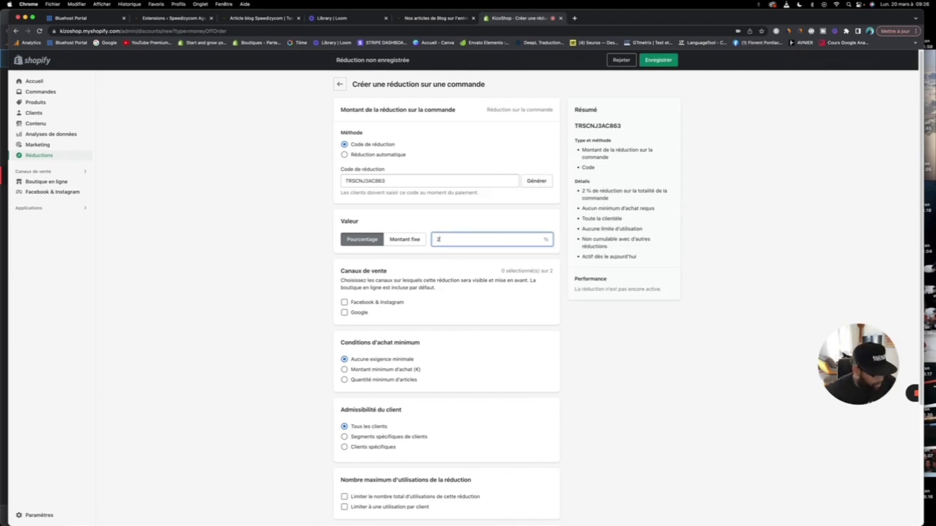
text(0)
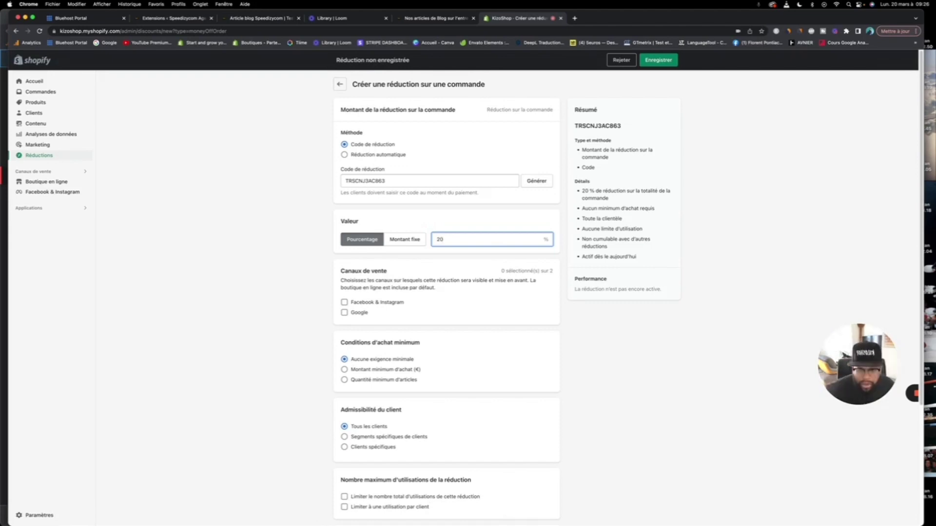
click(466, 219)
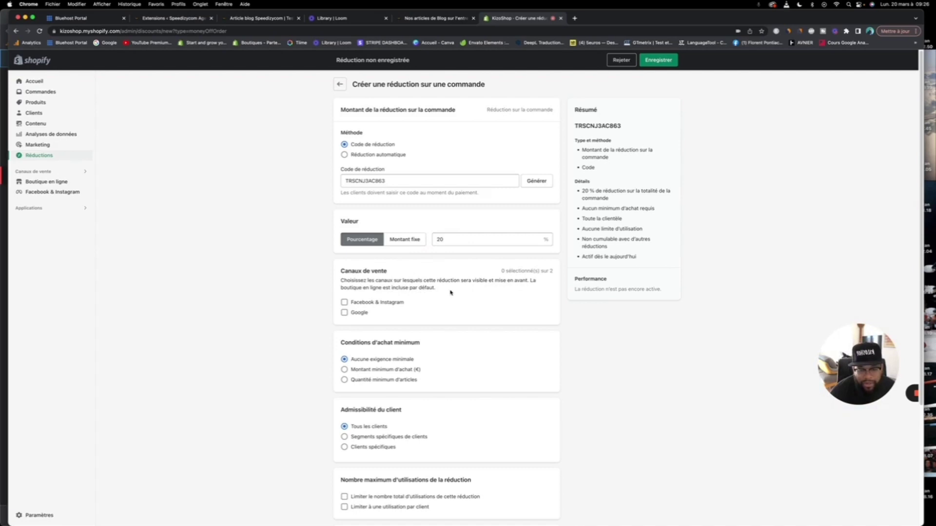
Make the order discount available on the Facebook & Instagram and Google sales channels.
drag(451, 292, 342, 280)
click(344, 302)
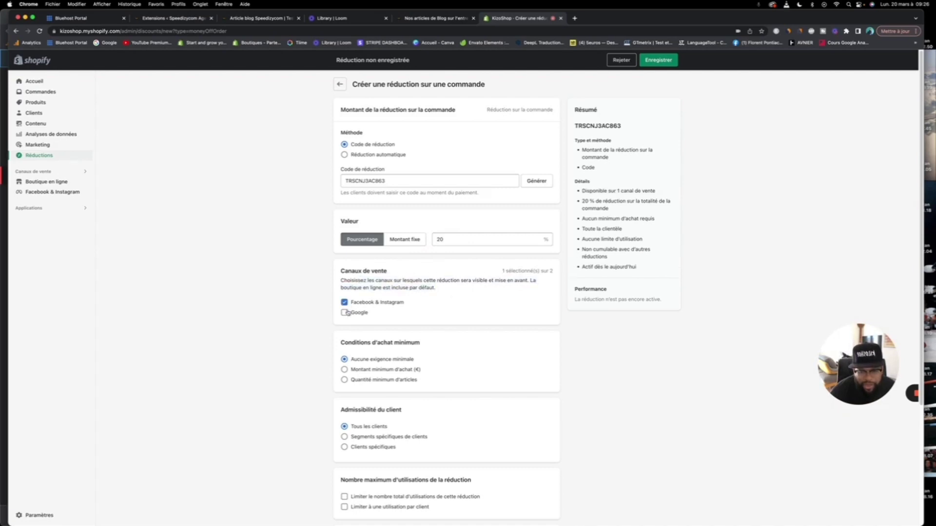
click(346, 313)
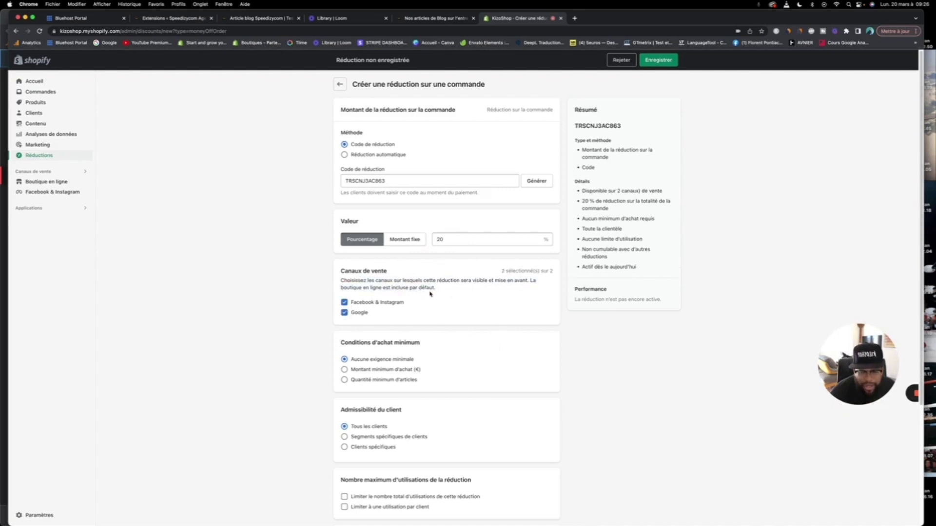
Require a minimum purchase amount of 50 € for the order discount.
click(345, 370)
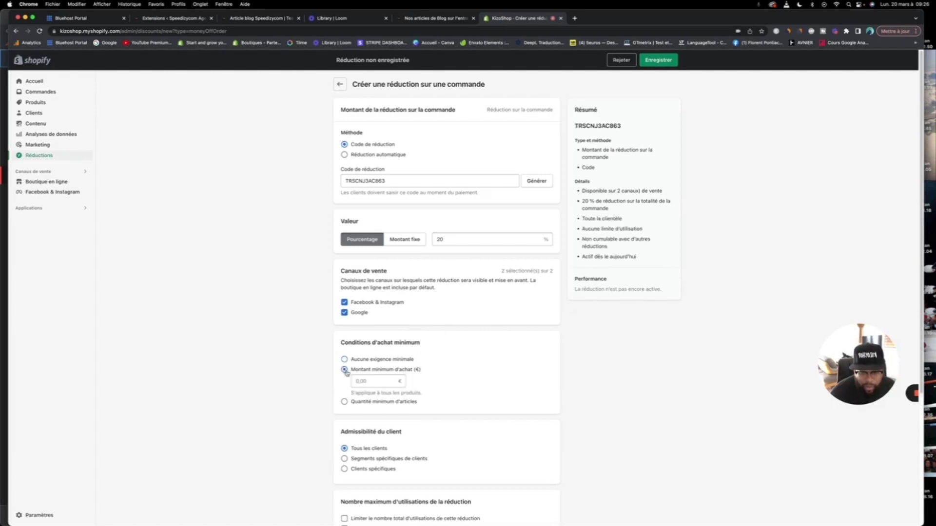
click(391, 383)
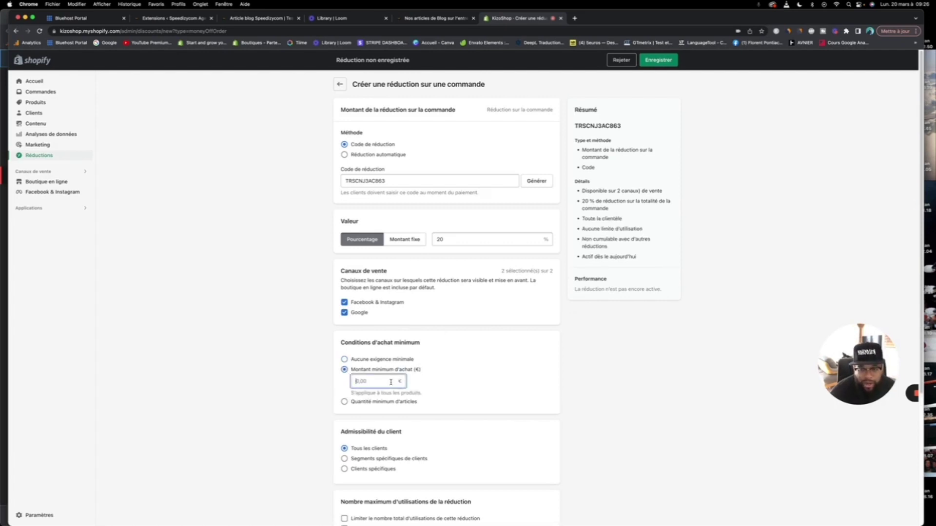
text(50)
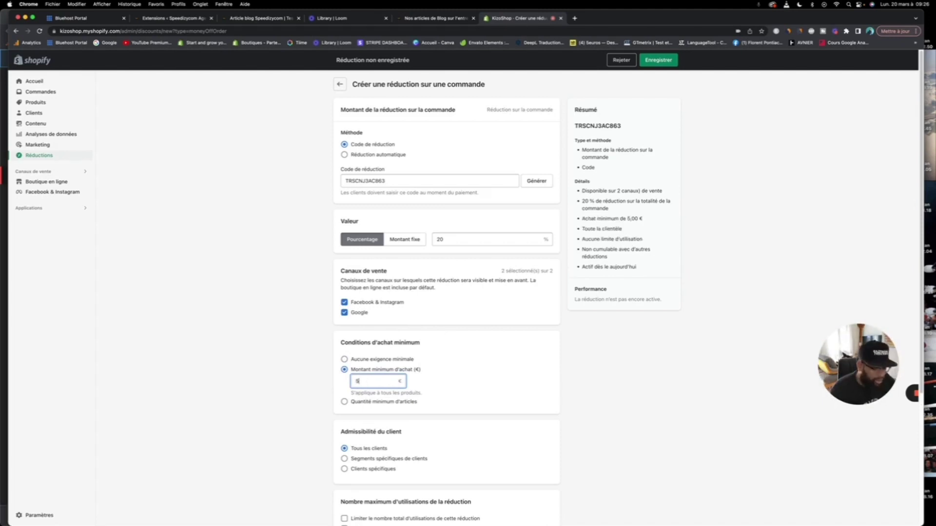
click(482, 405)
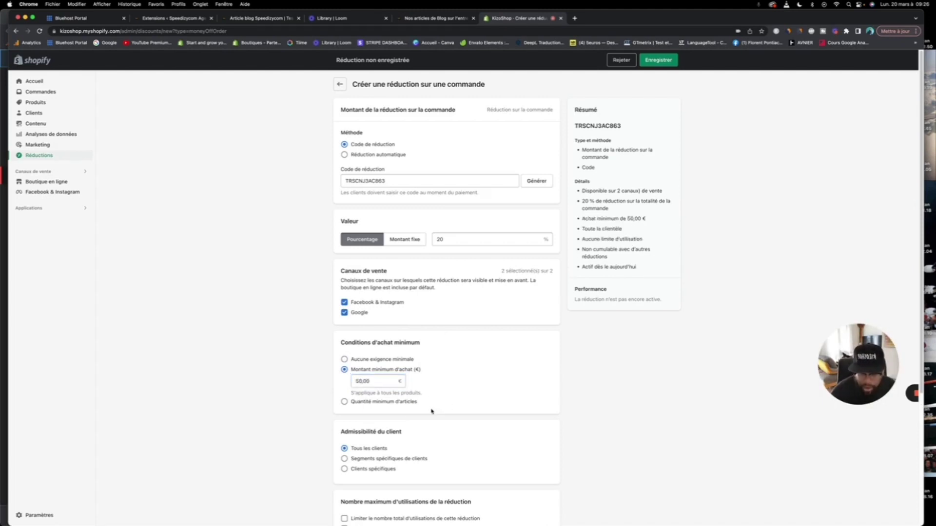
Save the order discount with the default customer eligibility, usage limits, combinations and activation dates.
scroll(402, 418, down, 3)
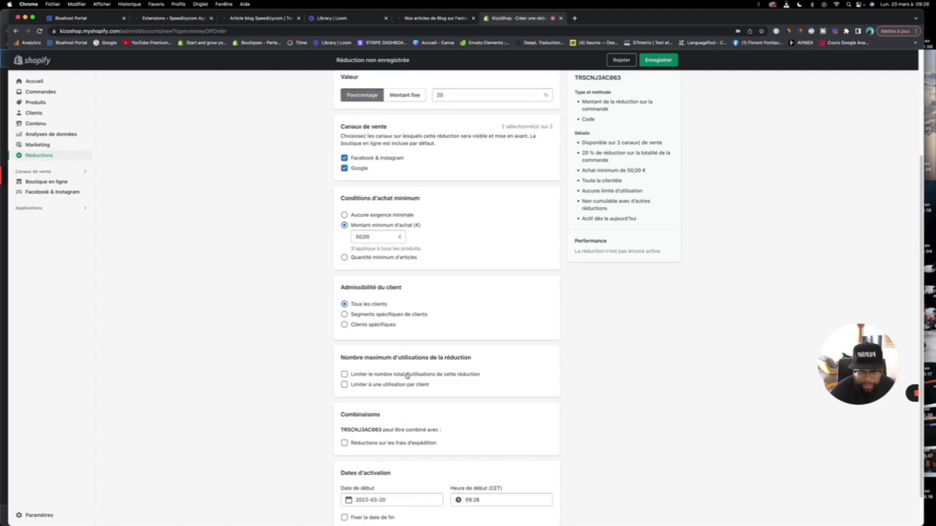
scroll(385, 369, down, 1)
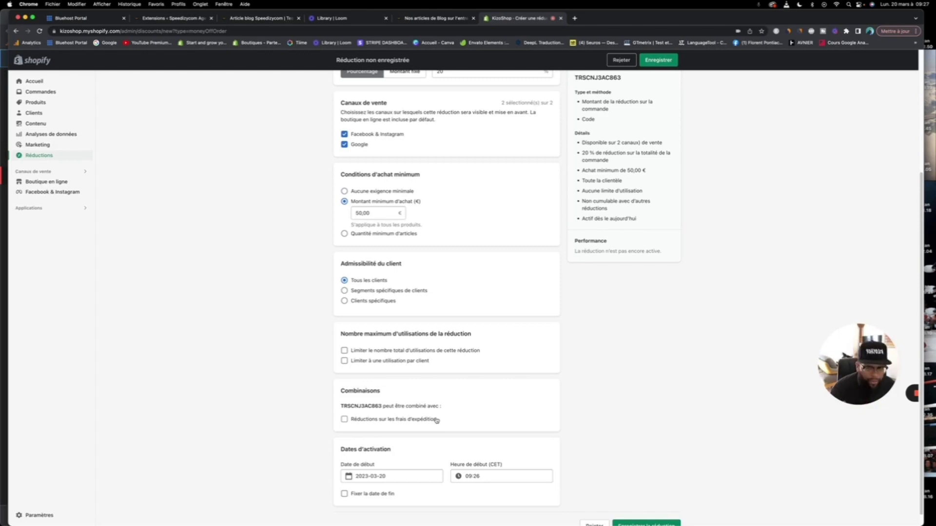
scroll(651, 386, down, 1)
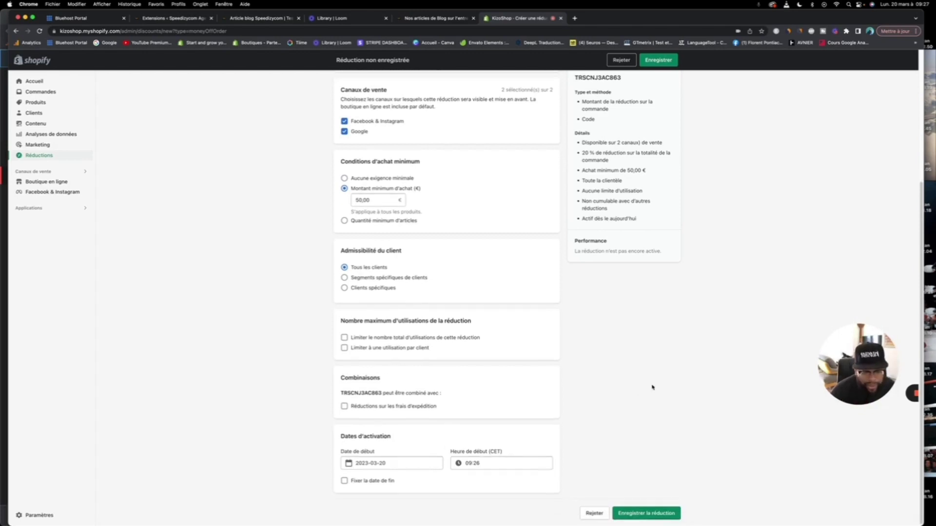
click(656, 511)
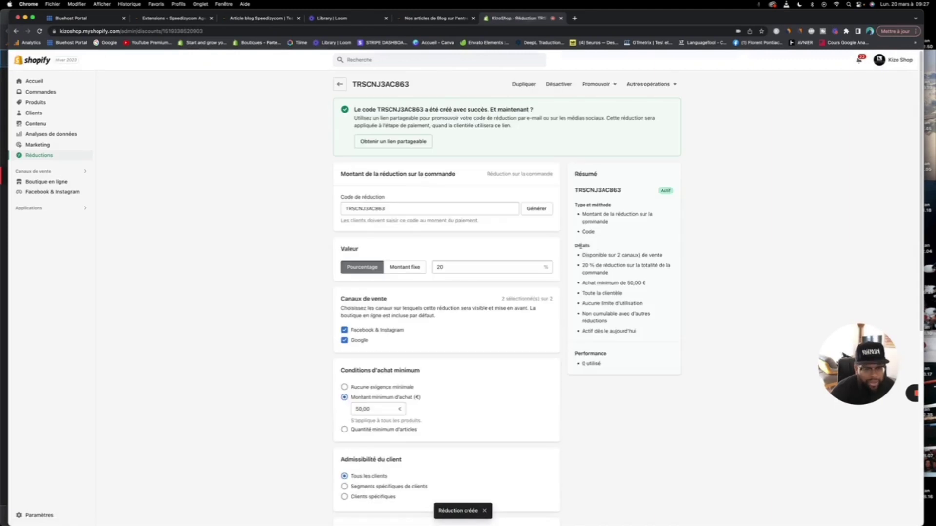
Review the type and details in the saved order discount's summary and return to the list of discounts.
drag(626, 215, 668, 220)
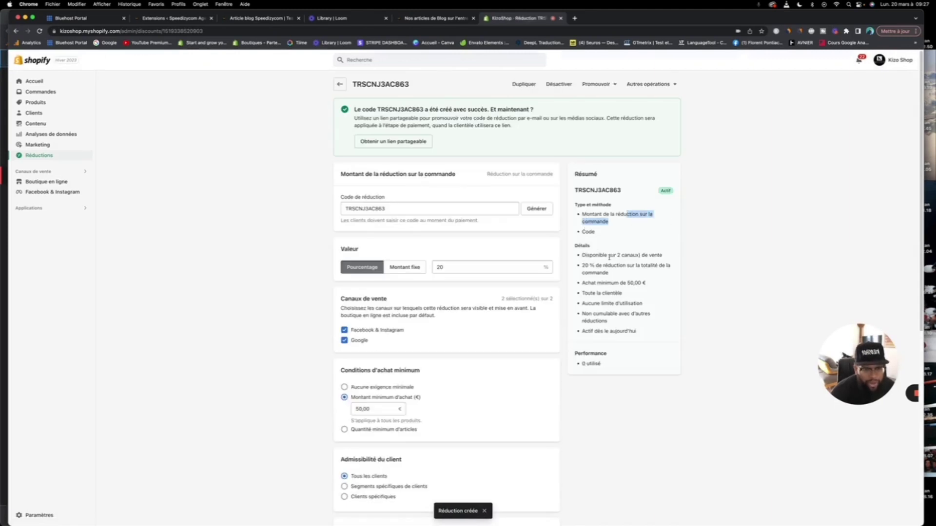
drag(580, 256, 671, 259)
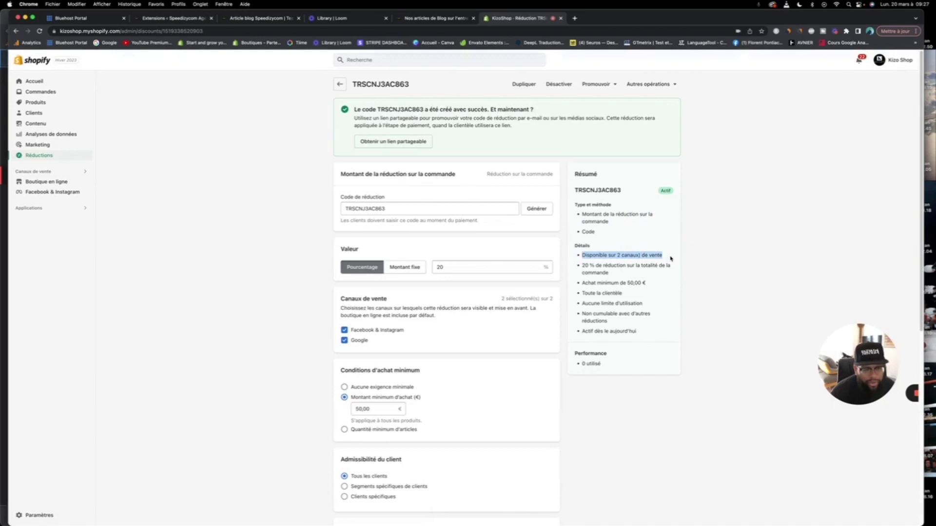
drag(582, 266, 664, 272)
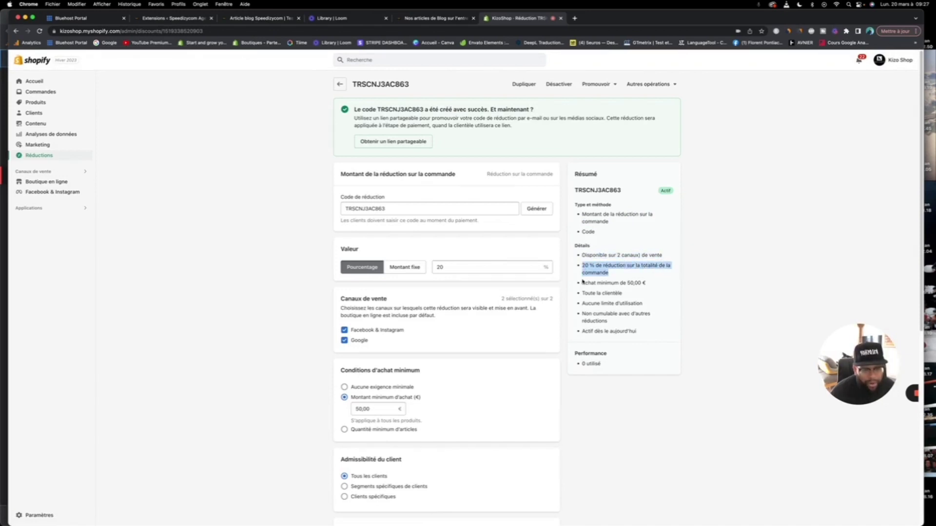
drag(582, 281, 642, 303)
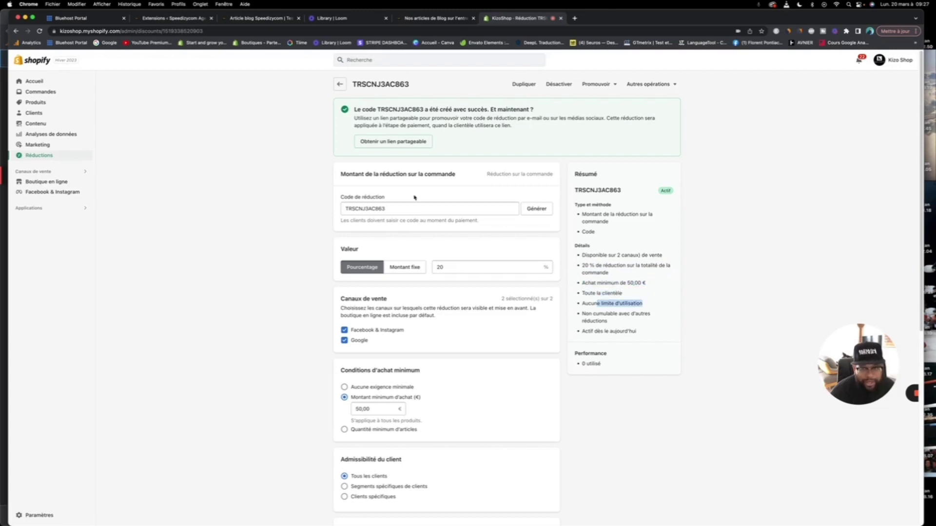
click(340, 85)
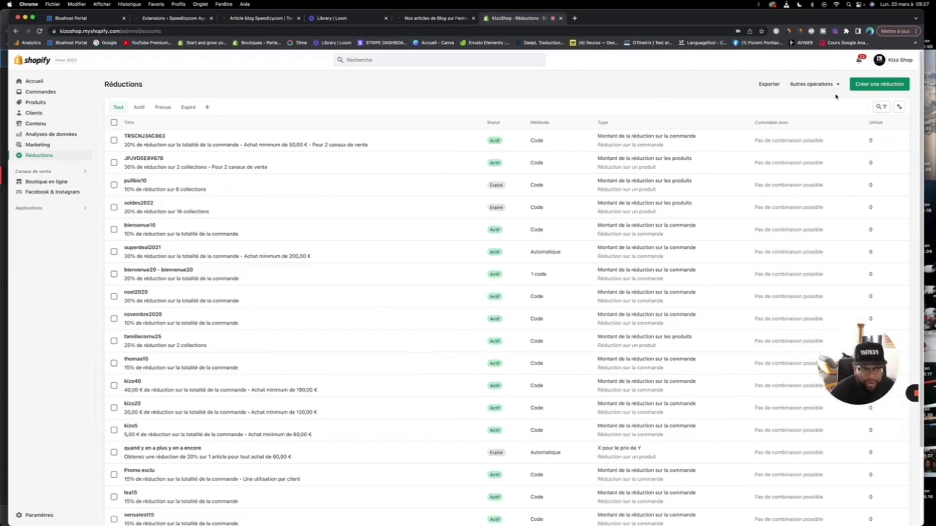
Start a new X pour le prix de Y discount using the automatic method and title it happyhour.
click(870, 85)
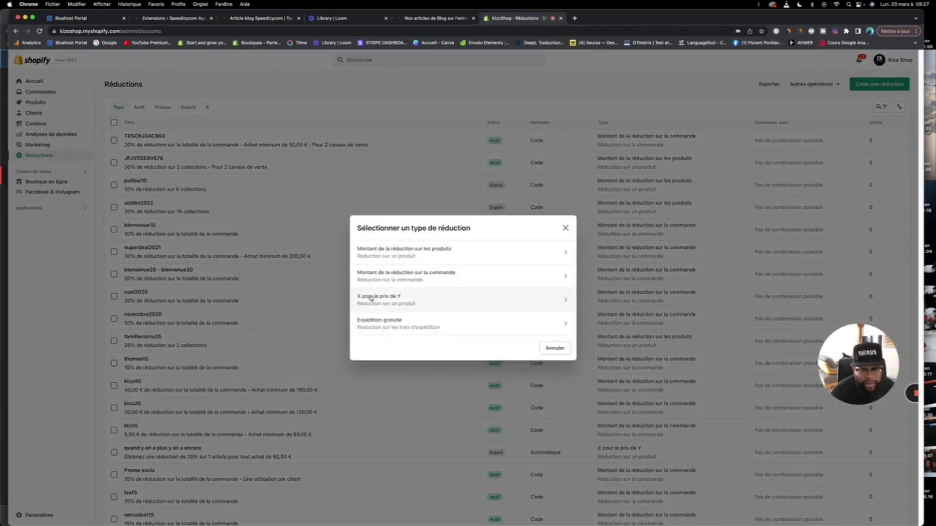
click(372, 299)
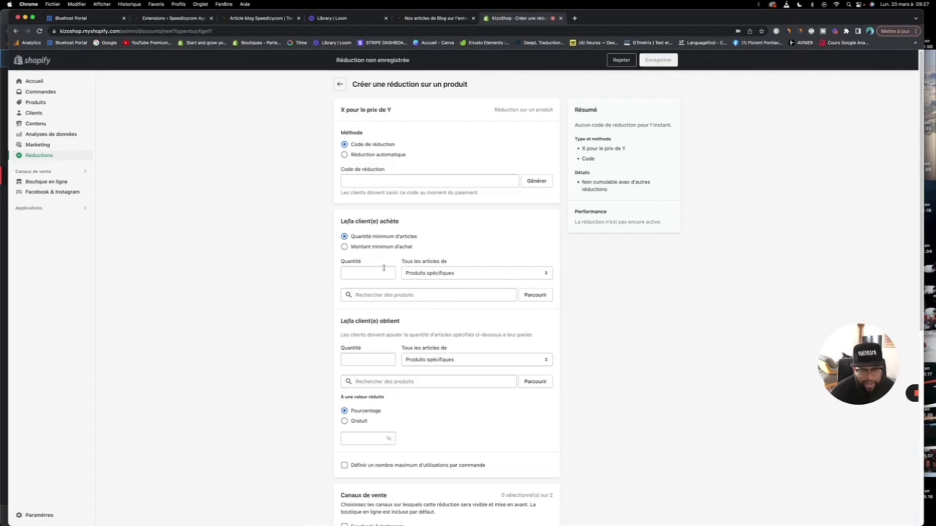
click(344, 155)
click(357, 182)
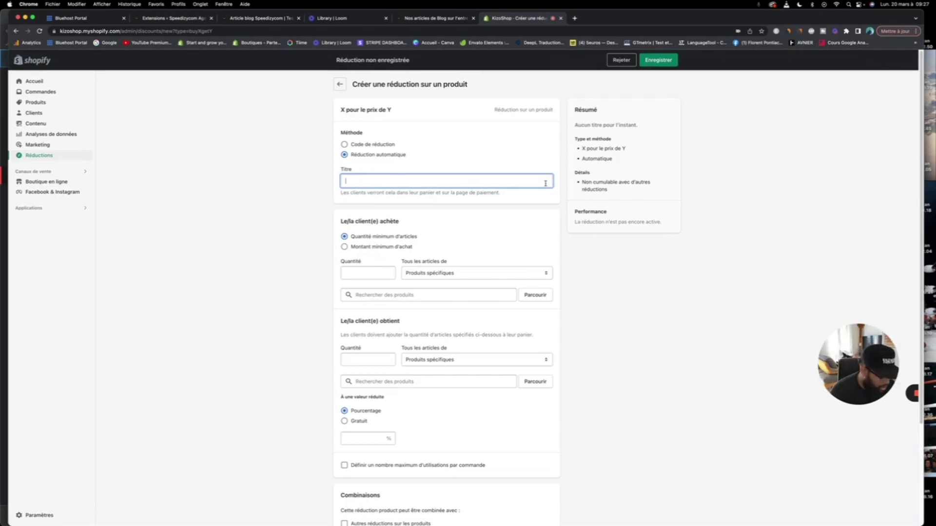
text(ha)
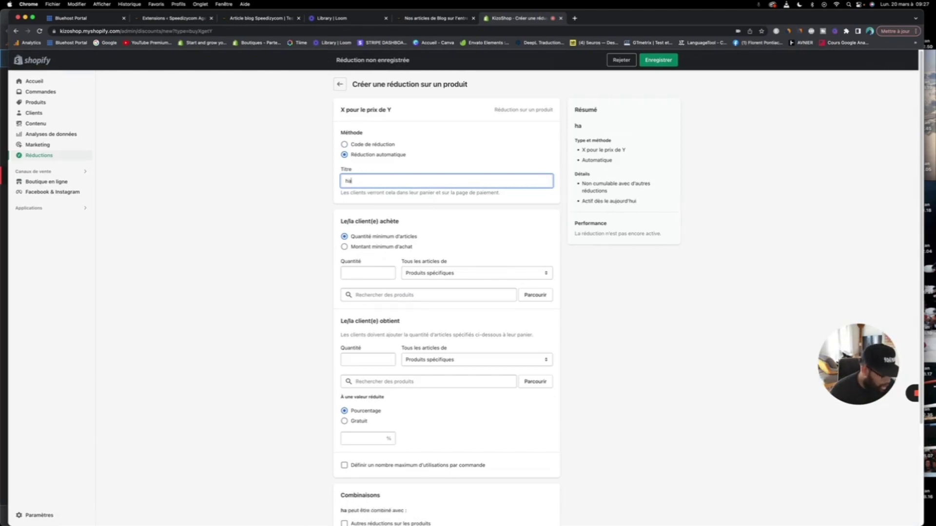
text(ppy hour)
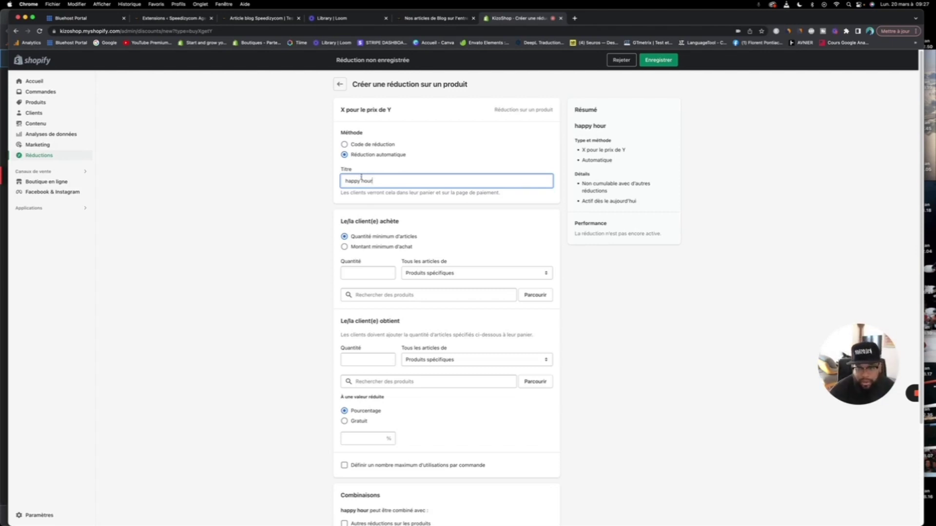
key(BackSpace)
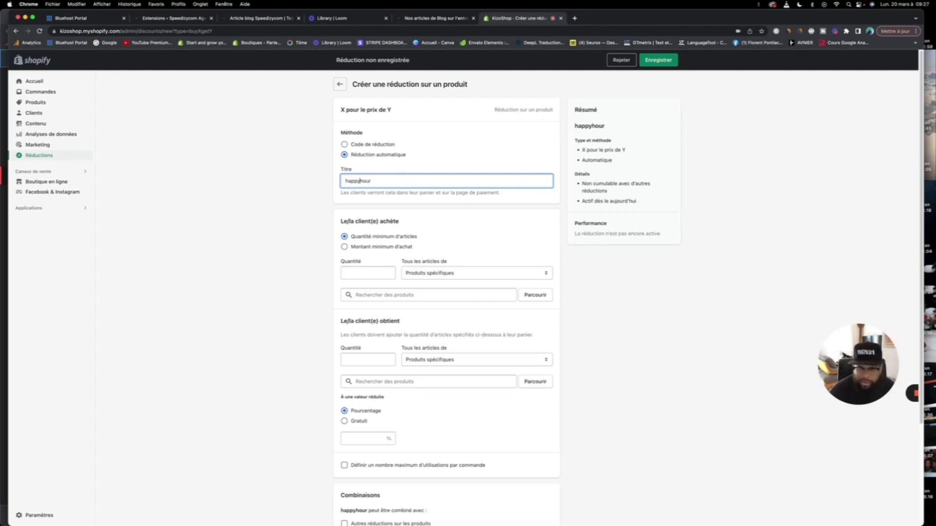
Set the minimum quantity the customer buys to 2 items from specific collections.
click(355, 271)
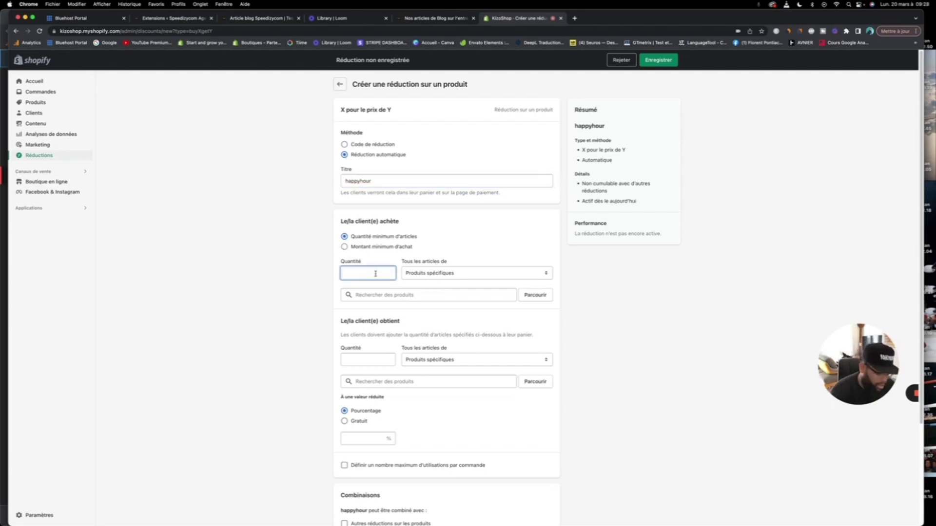
text(2)
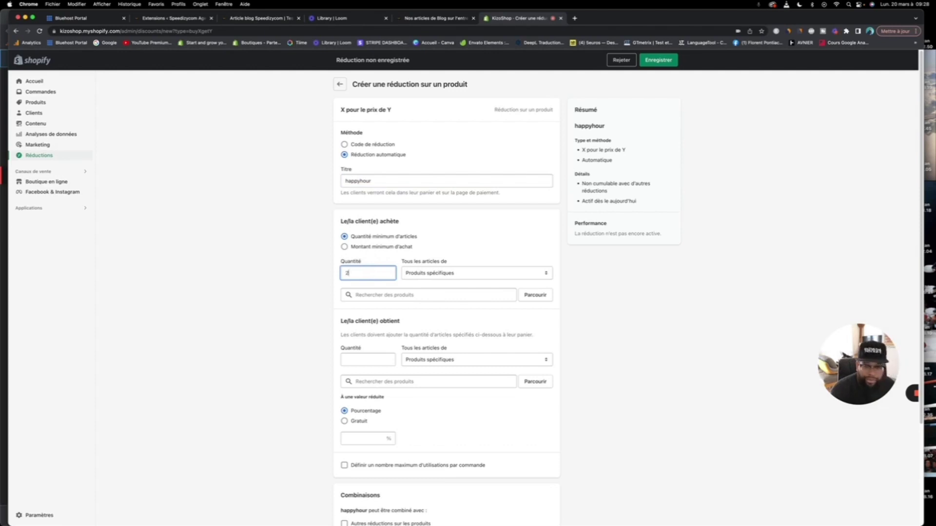
click(430, 278)
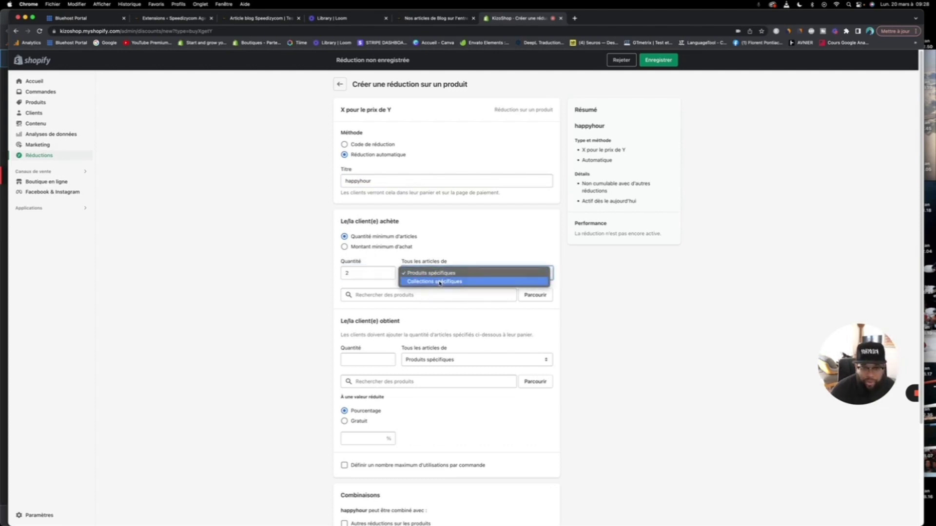
click(440, 282)
Add the Chaussures, Collection de sweat en coton bio, tee-shirts and Casquettes/ Bonnets collections to the items the customer must buy.
click(411, 294)
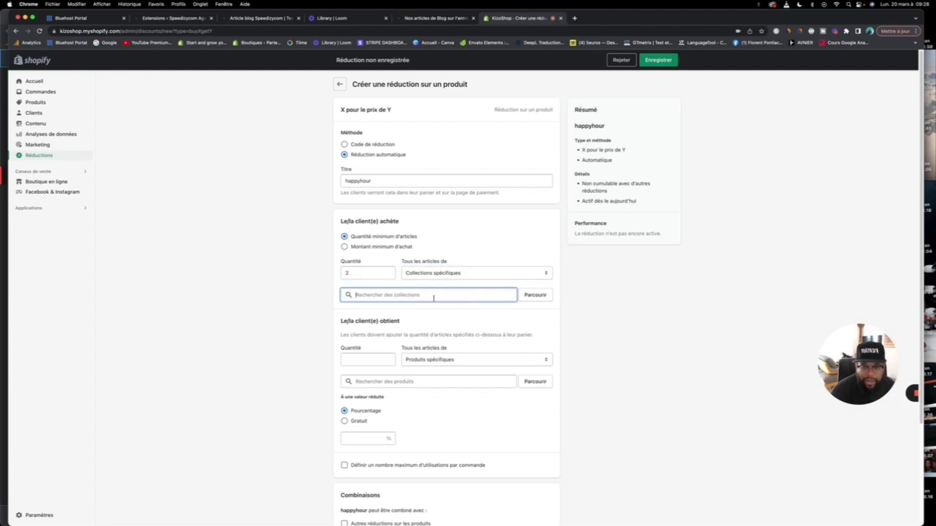
click(534, 296)
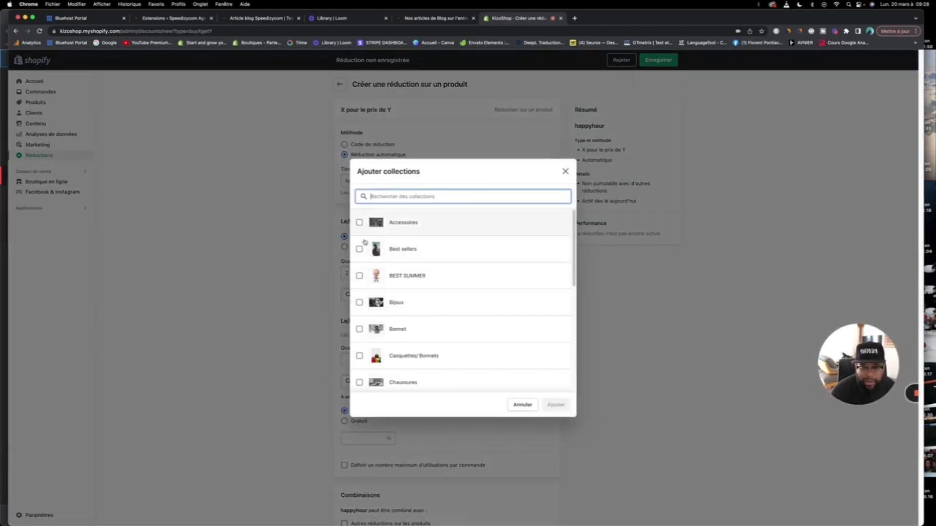
scroll(381, 335, down, 5)
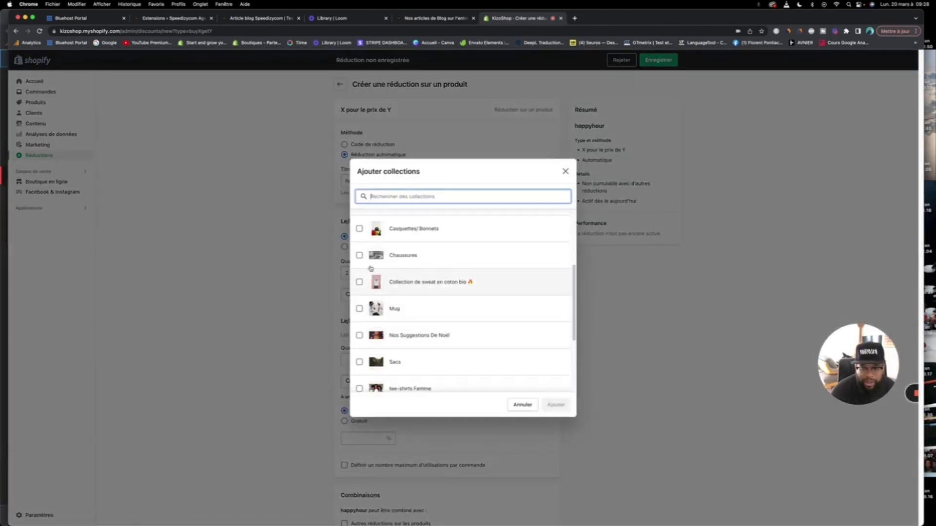
click(360, 255)
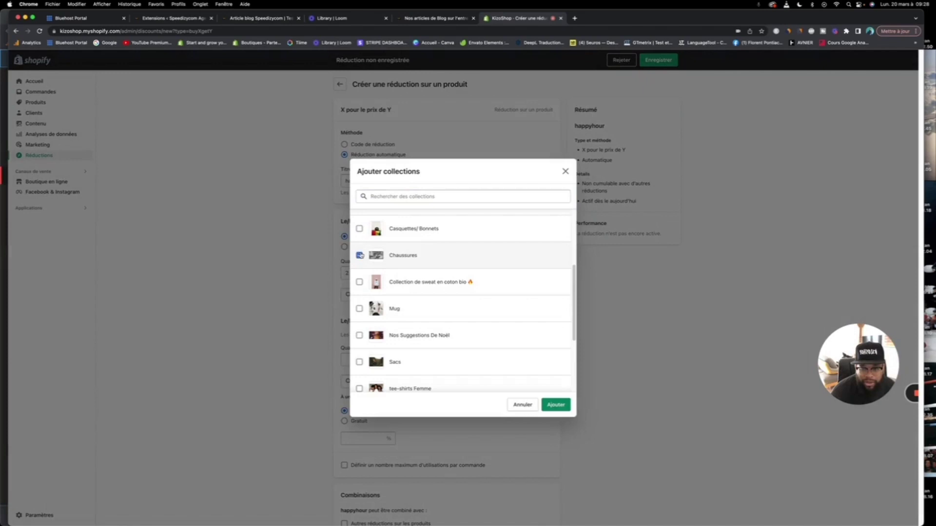
click(360, 283)
scroll(361, 363, down, 2)
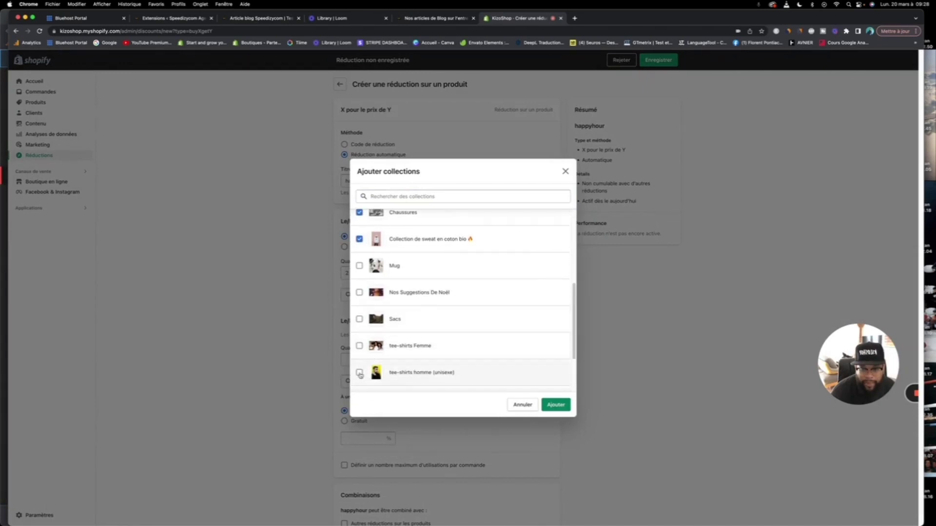
scroll(360, 374, down, 3)
click(359, 342)
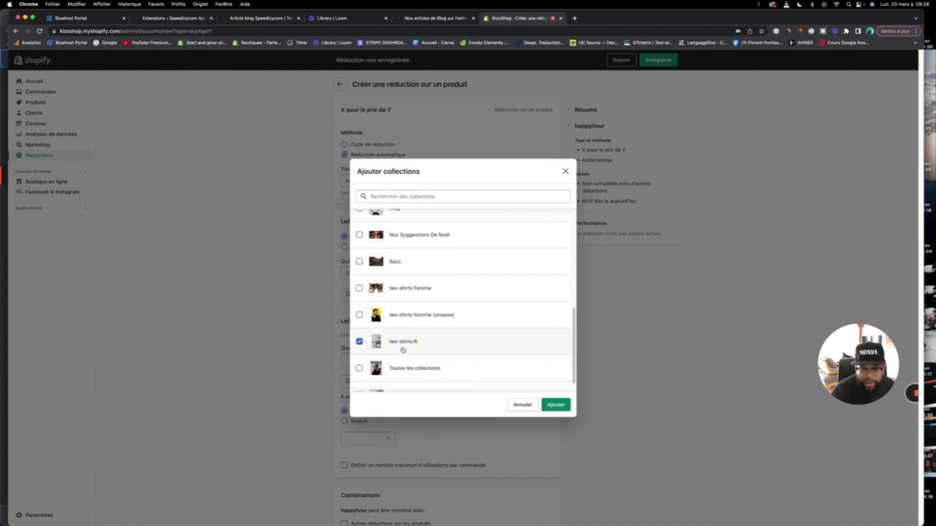
scroll(426, 345, up, 10)
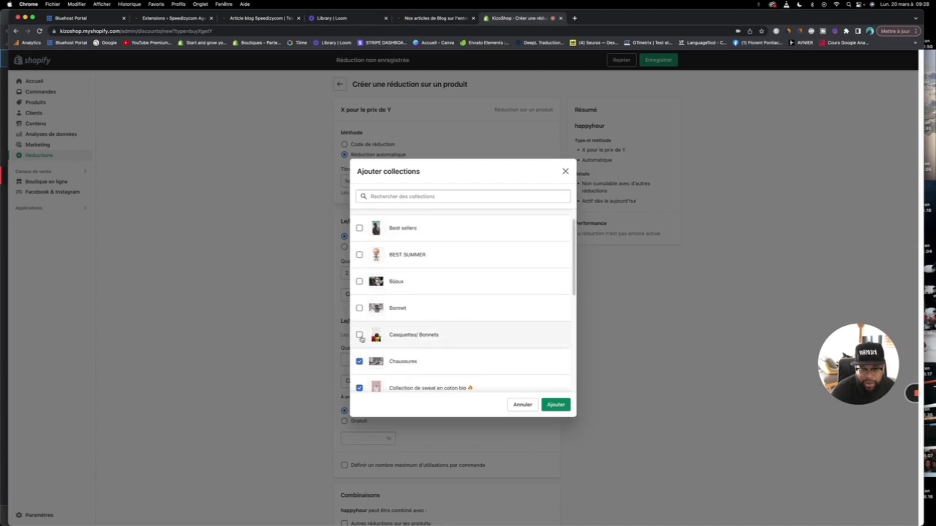
click(359, 335)
click(555, 405)
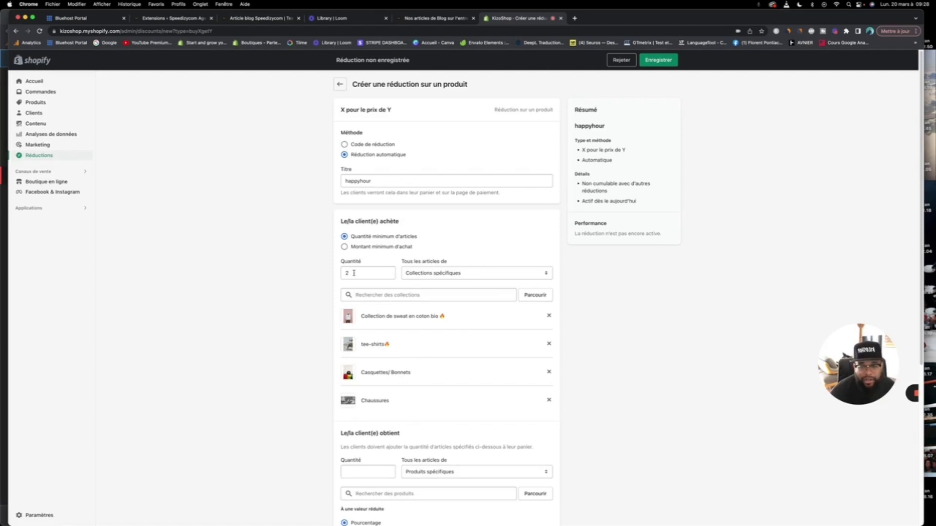
scroll(394, 298, down, 4)
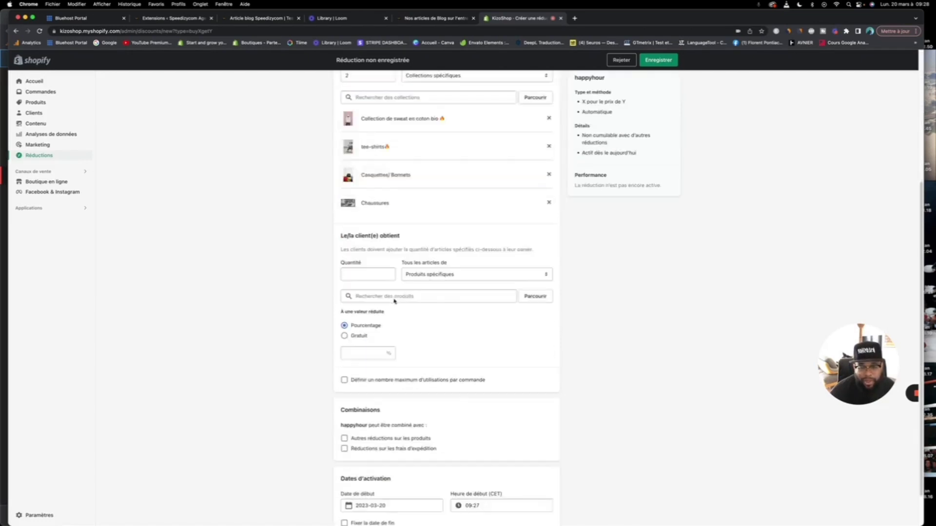
scroll(394, 298, up, 3)
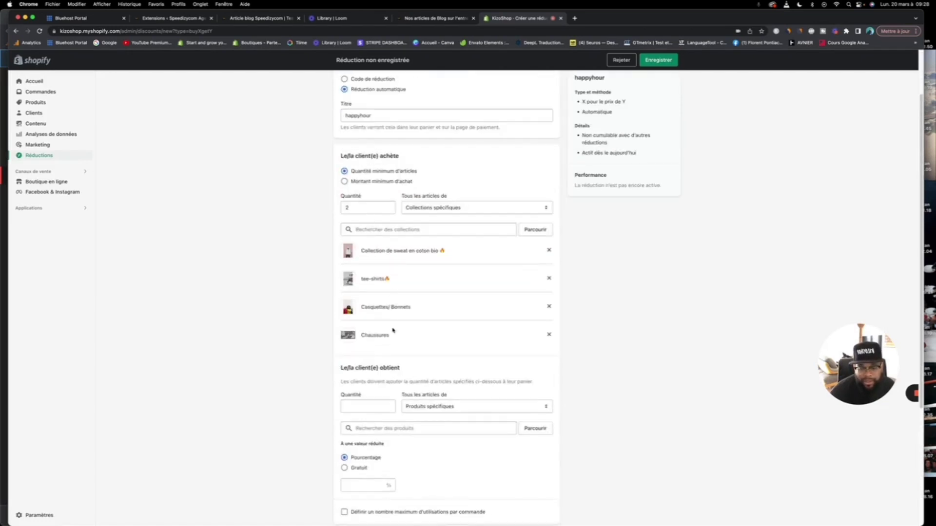
scroll(393, 331, down, 3)
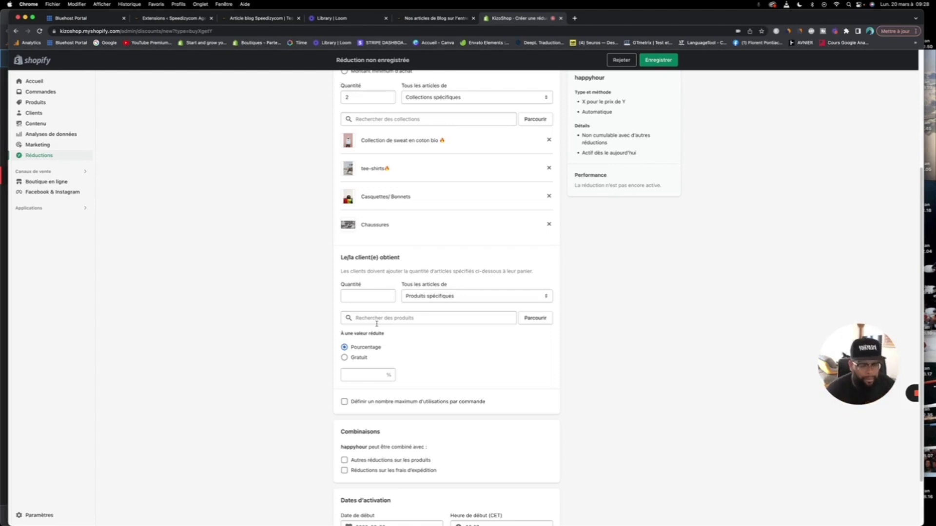
Set the happyhour discount so the customer gets 1 free item (Gratuit) from specific collections.
click(344, 358)
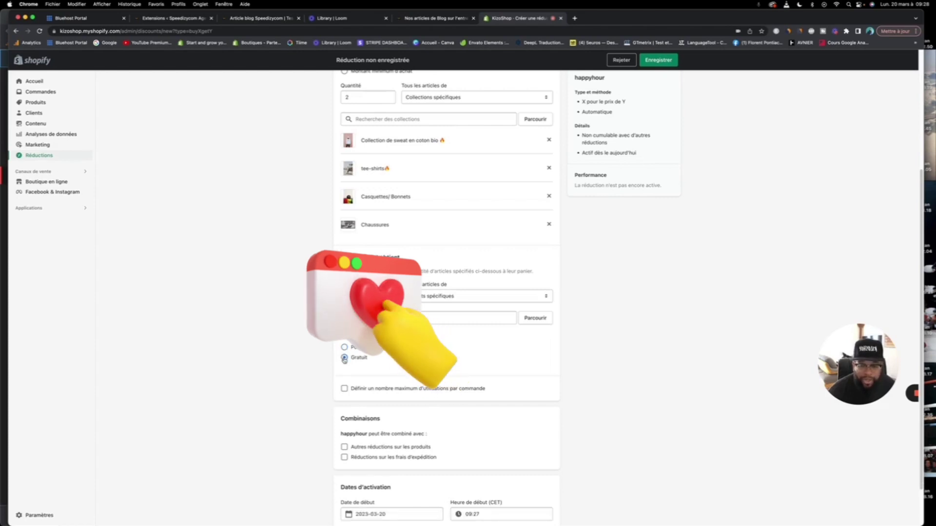
click(393, 296)
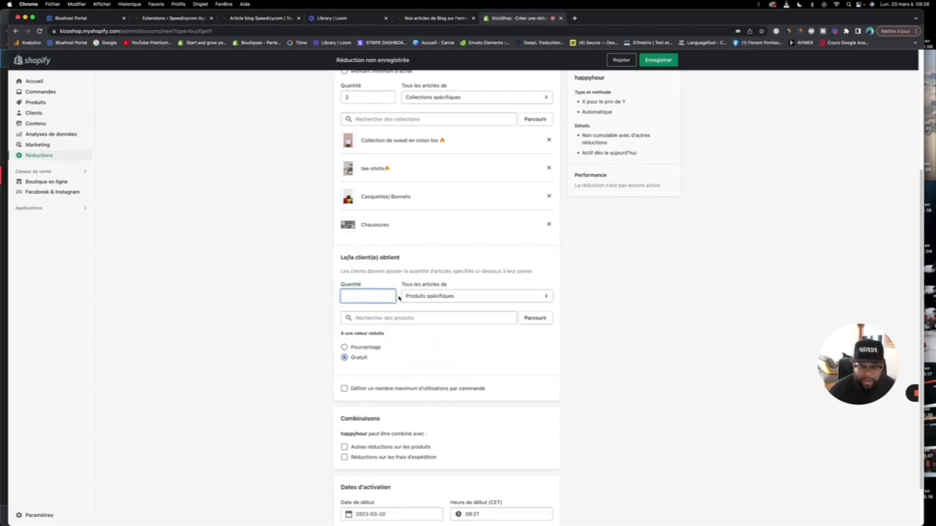
text(1)
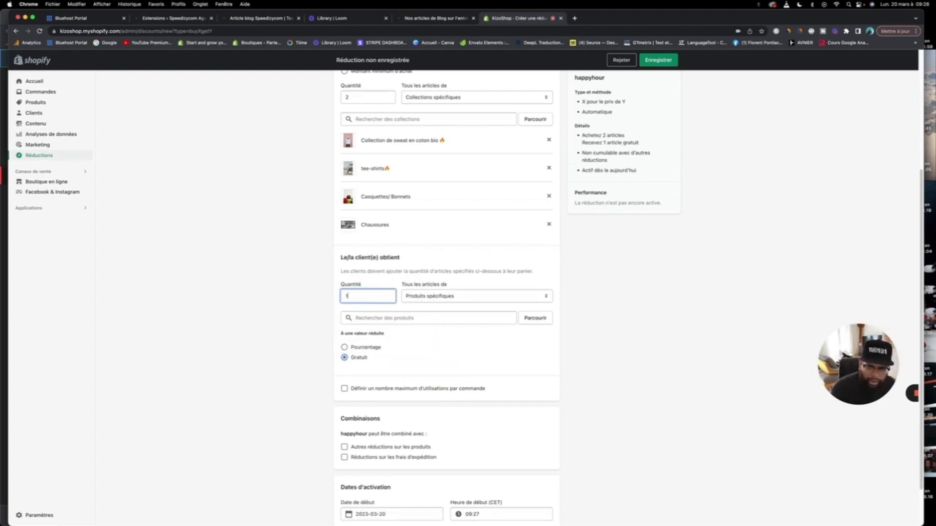
click(439, 297)
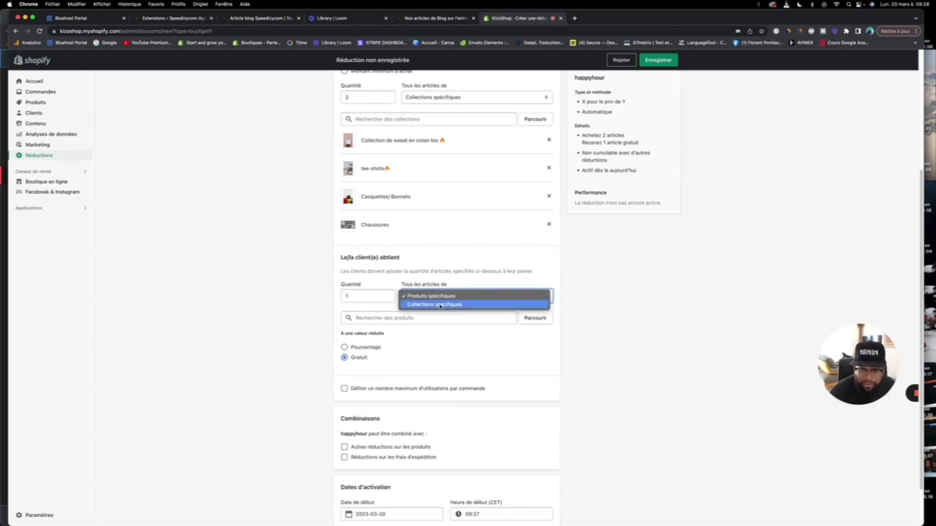
click(440, 305)
click(441, 300)
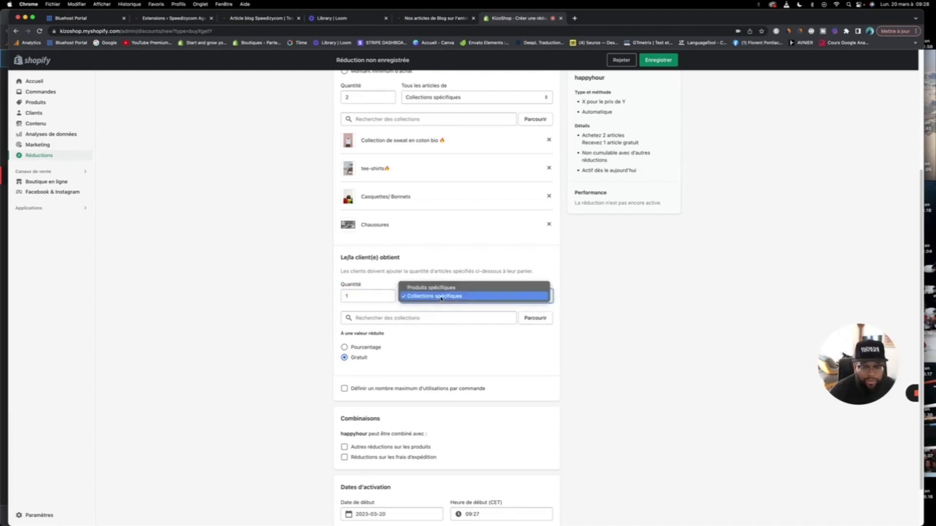
click(437, 314)
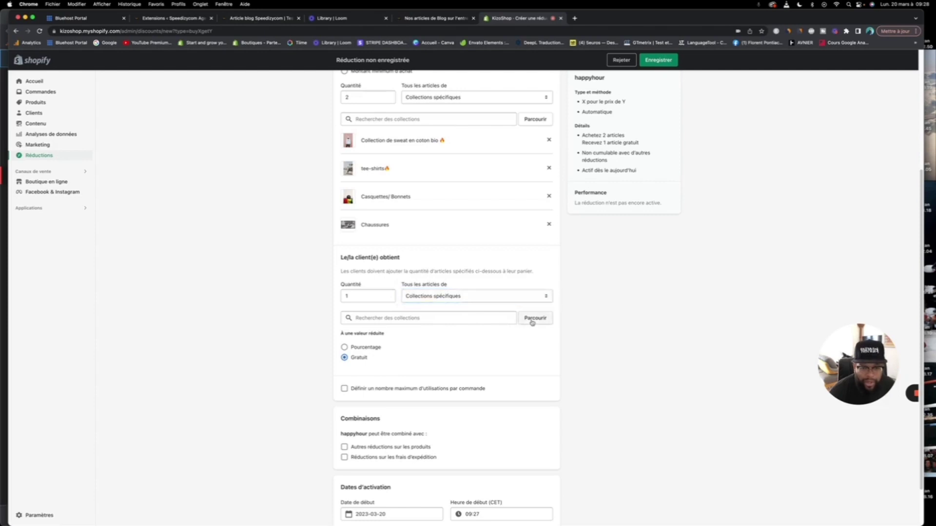
Add the Casquettes/ Bonnets, Chaussures, Collection de sweat en coton bio and tee-shirts collections to the items the customer gets, and save the discount.
click(532, 319)
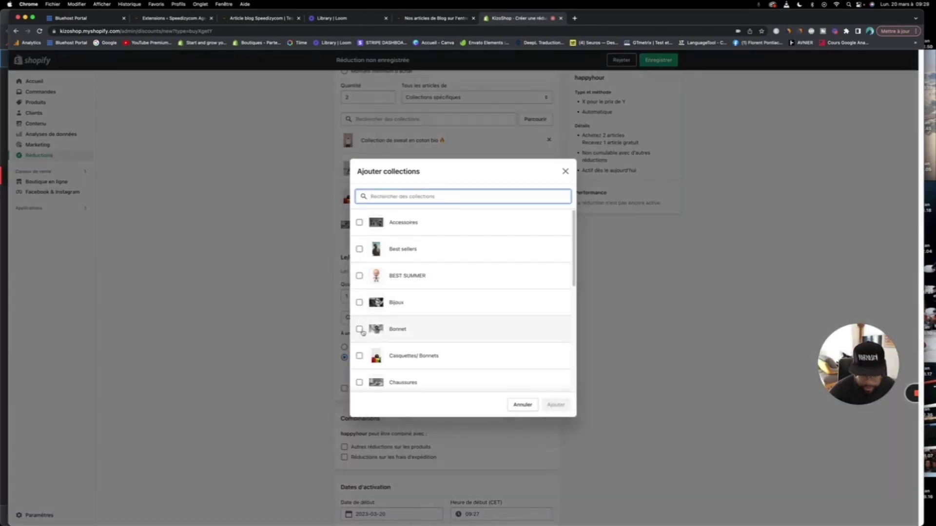
click(359, 356)
scroll(359, 316, down, 5)
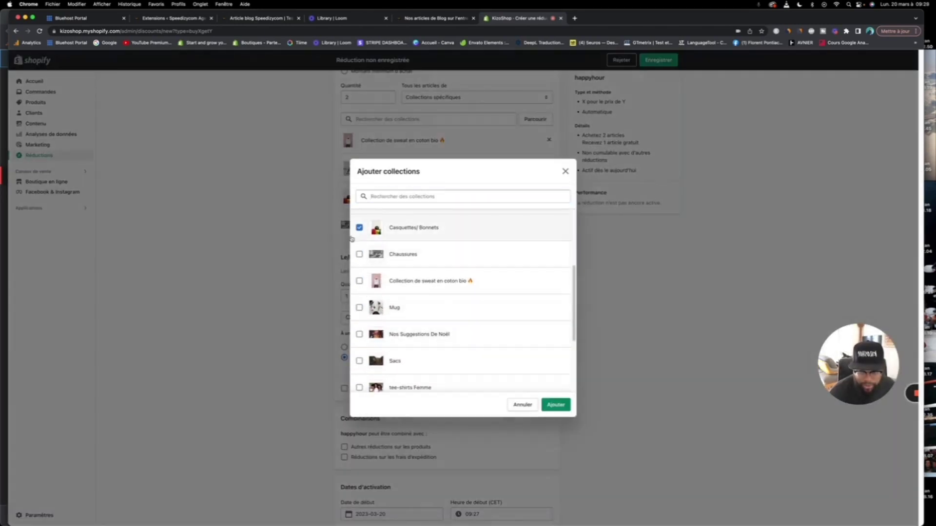
click(359, 254)
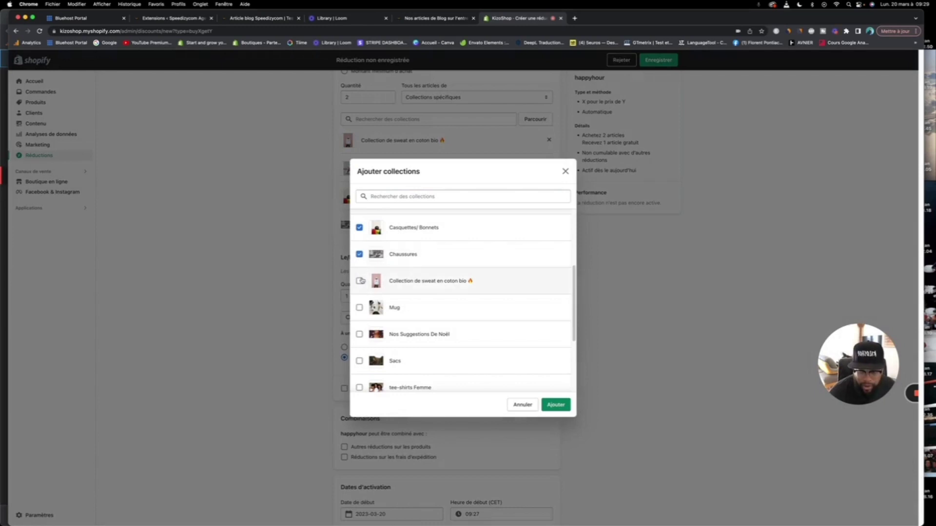
scroll(363, 287, down, 4)
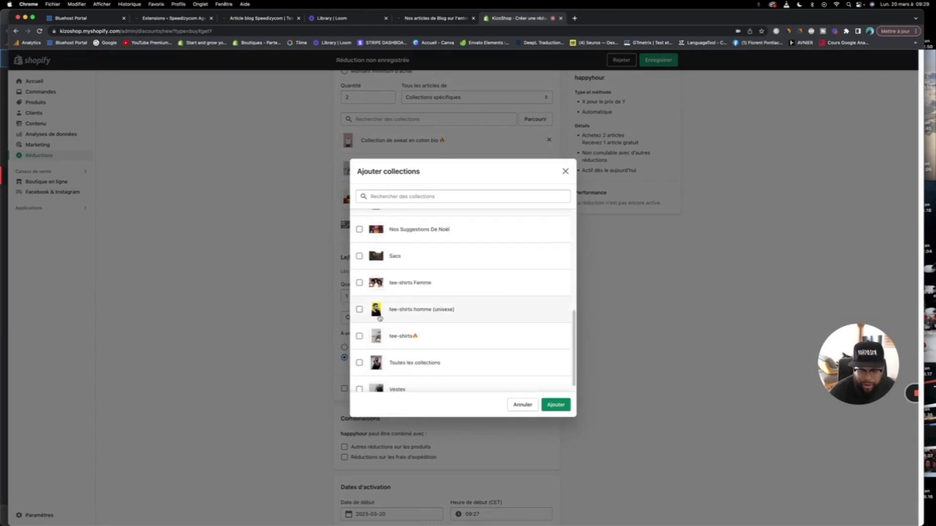
scroll(372, 333, down, 1)
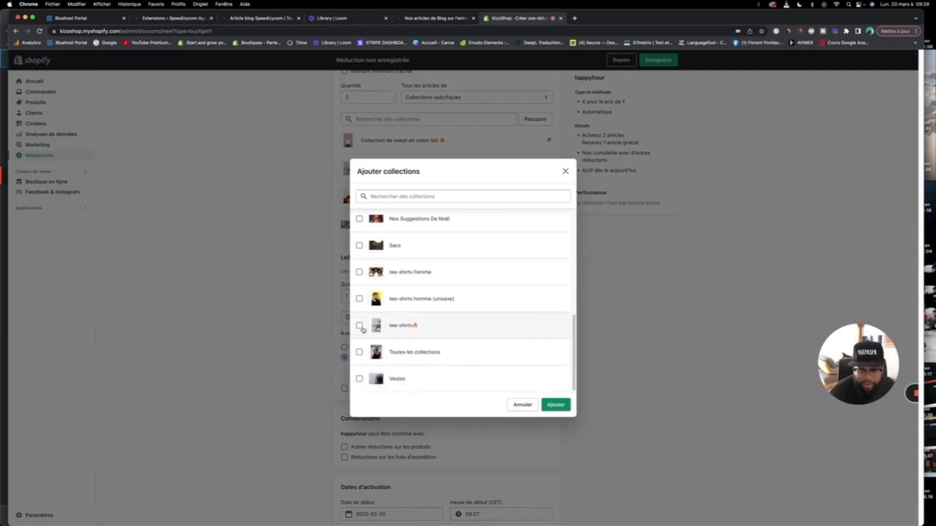
click(359, 325)
click(554, 405)
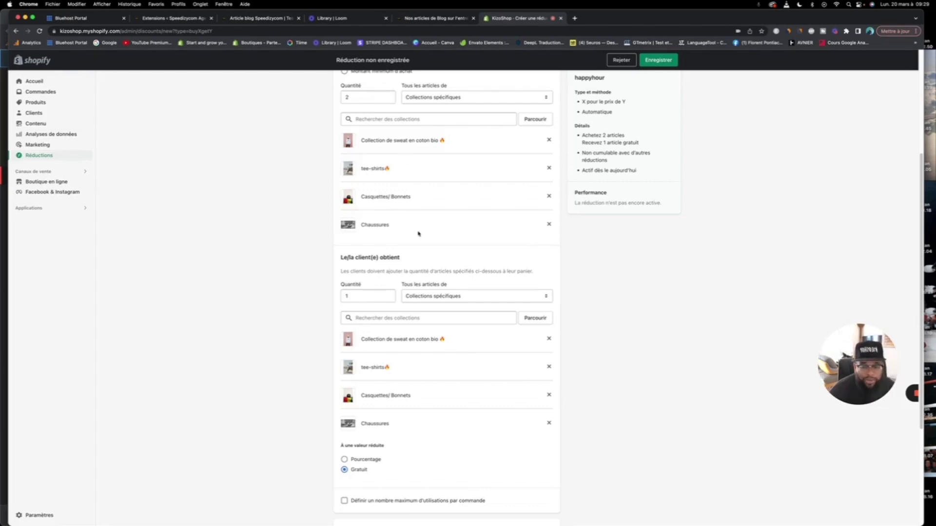
scroll(418, 233, down, 3)
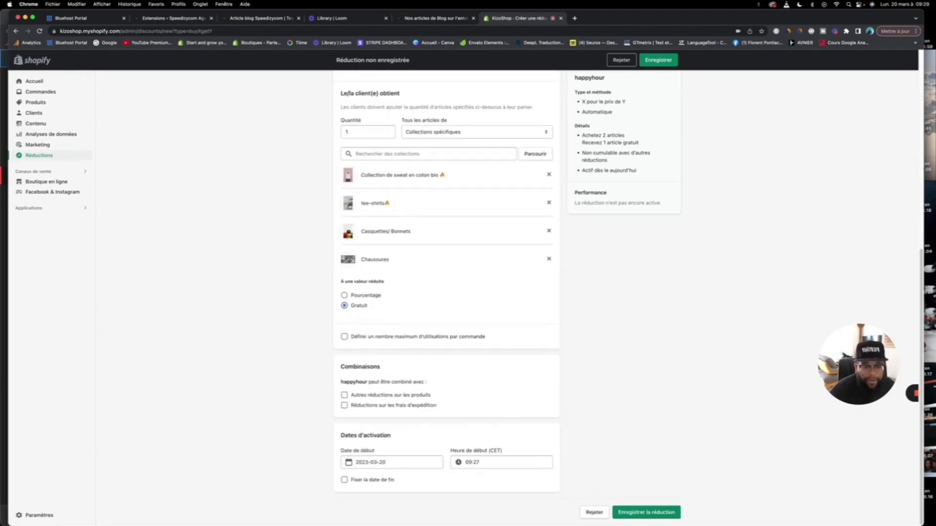
click(642, 512)
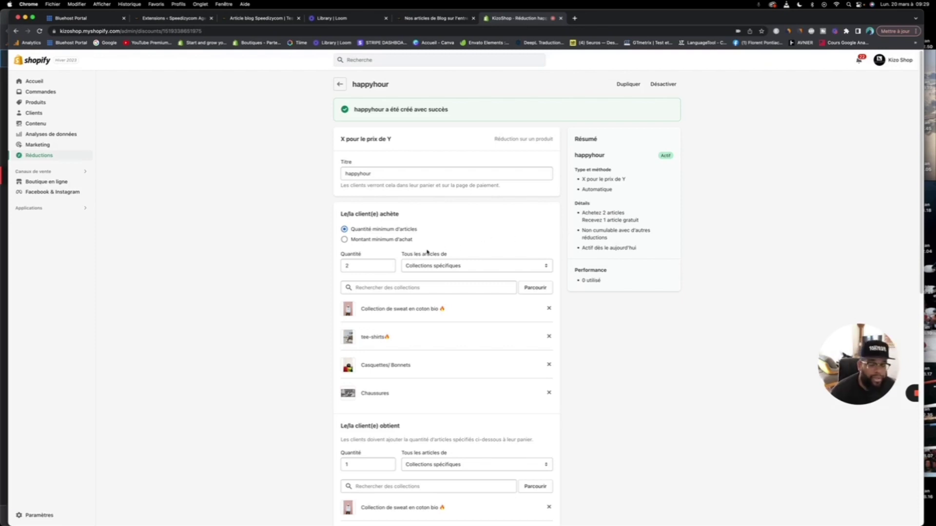
Review the saved happyhour discount's settings and return to the list of discounts.
scroll(408, 248, down, 10)
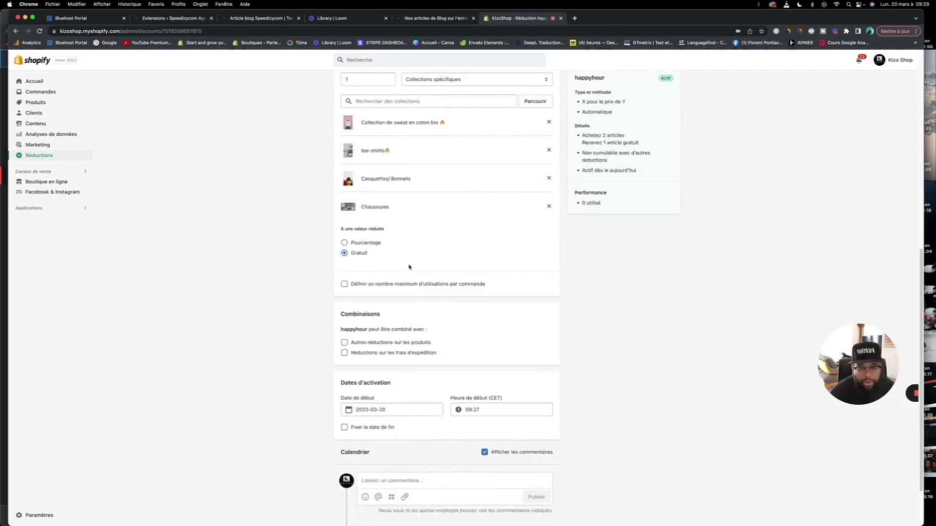
scroll(409, 267, up, 3)
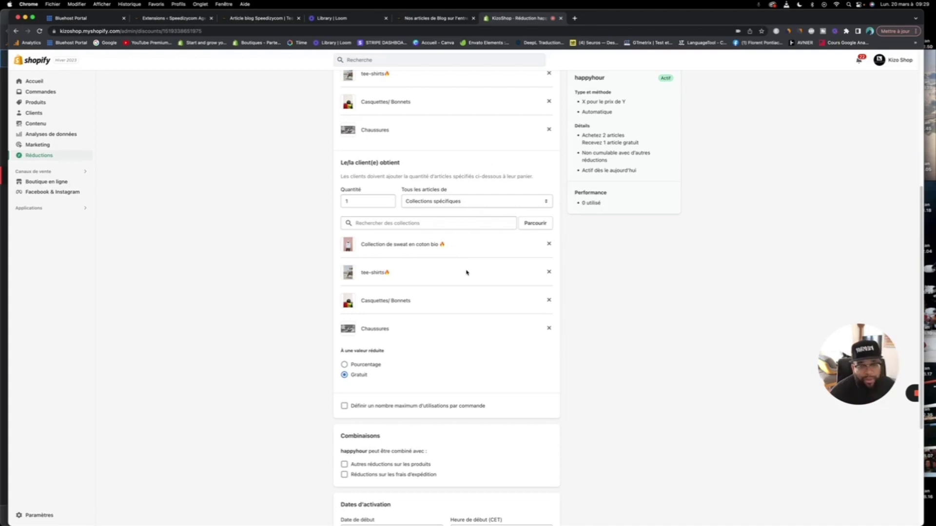
scroll(390, 212, up, 10)
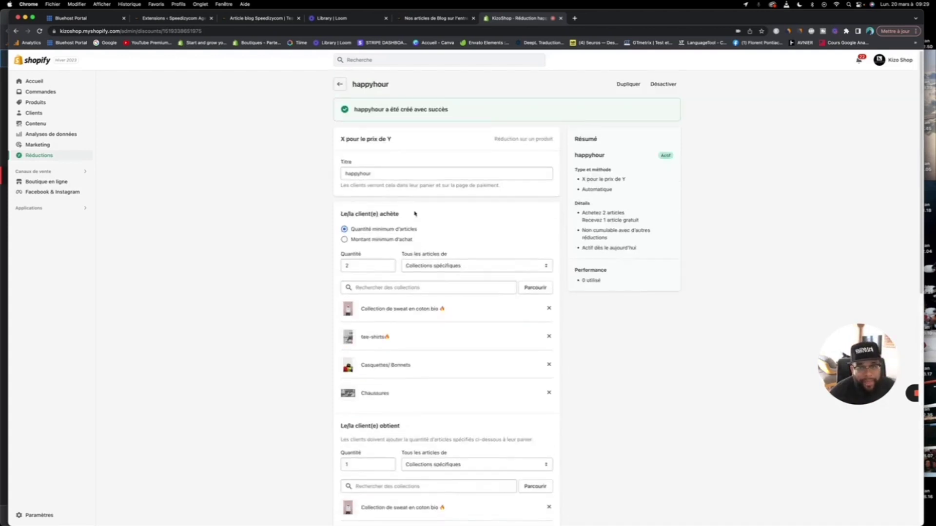
click(341, 82)
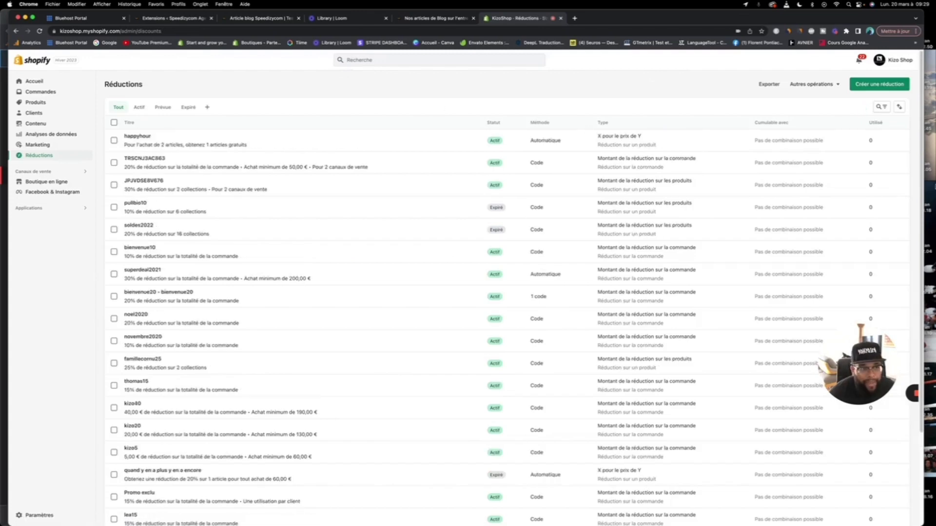
Start a new Expédition gratuite discount with a generated code, available on the Facebook & Instagram and Google sales channels.
click(856, 92)
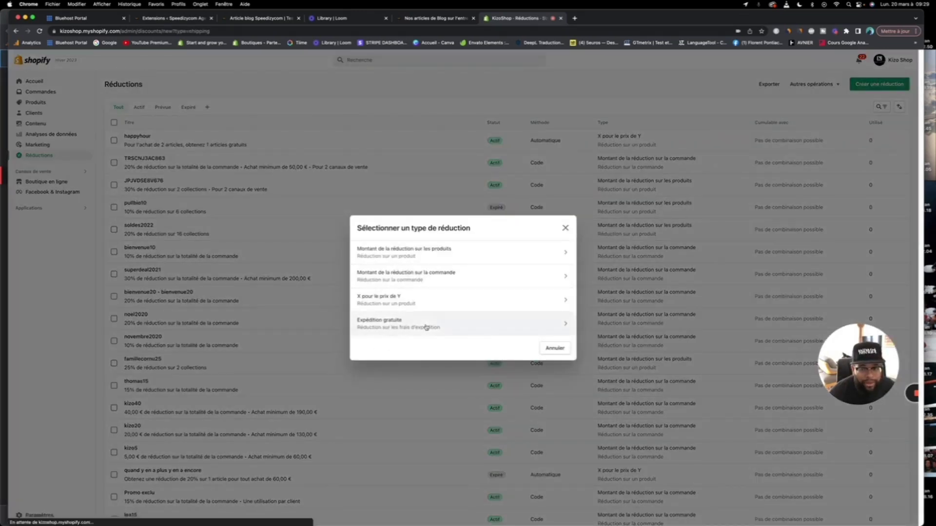
click(427, 328)
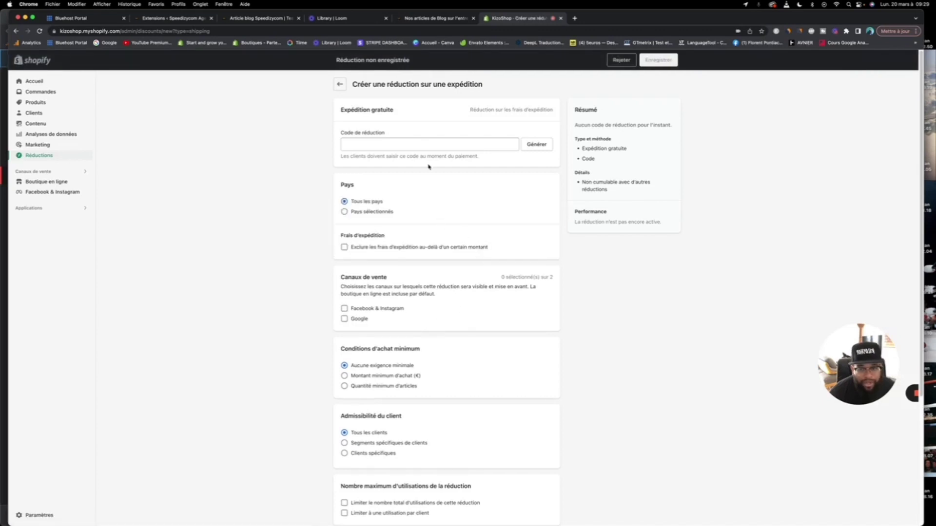
click(536, 145)
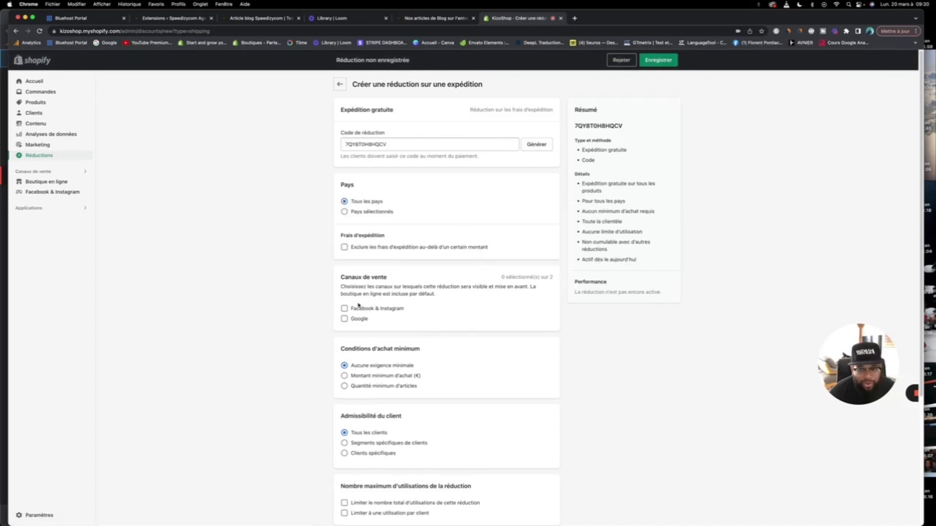
click(344, 309)
click(344, 318)
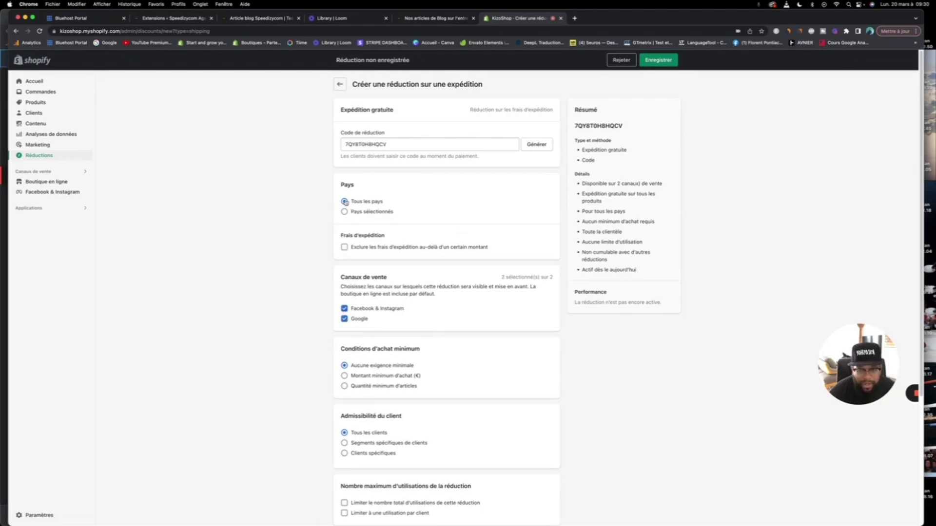
Look at the selected-countries option, set the free shipping discount back to all countries and save it.
click(345, 212)
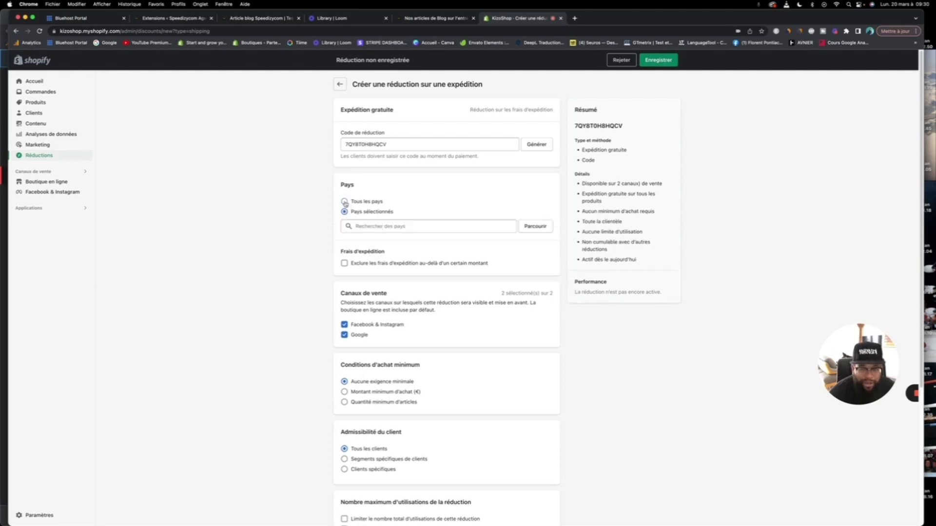
click(344, 203)
scroll(395, 254, down, 2)
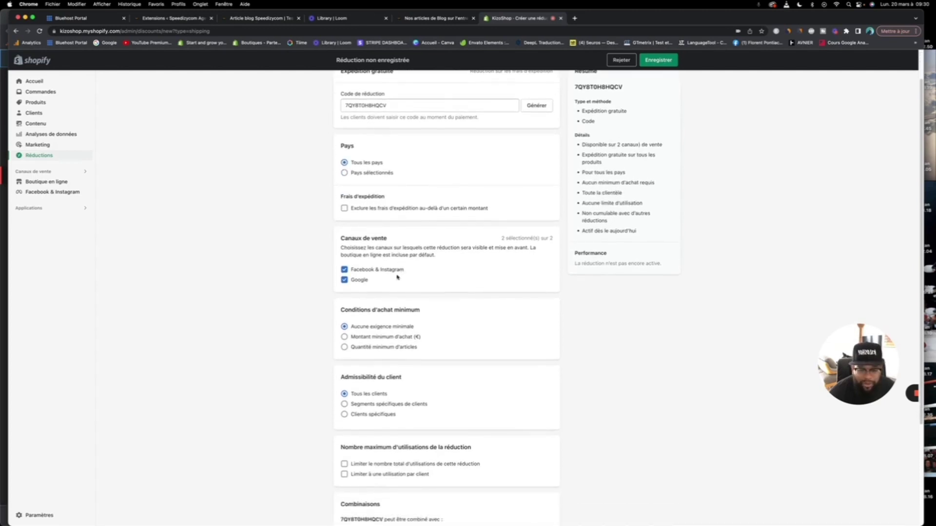
scroll(397, 277, down, 5)
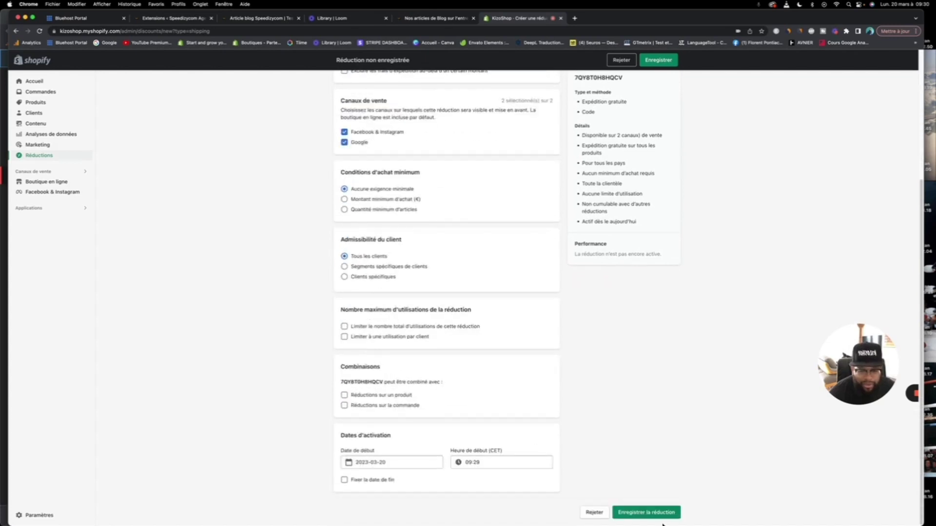
click(646, 512)
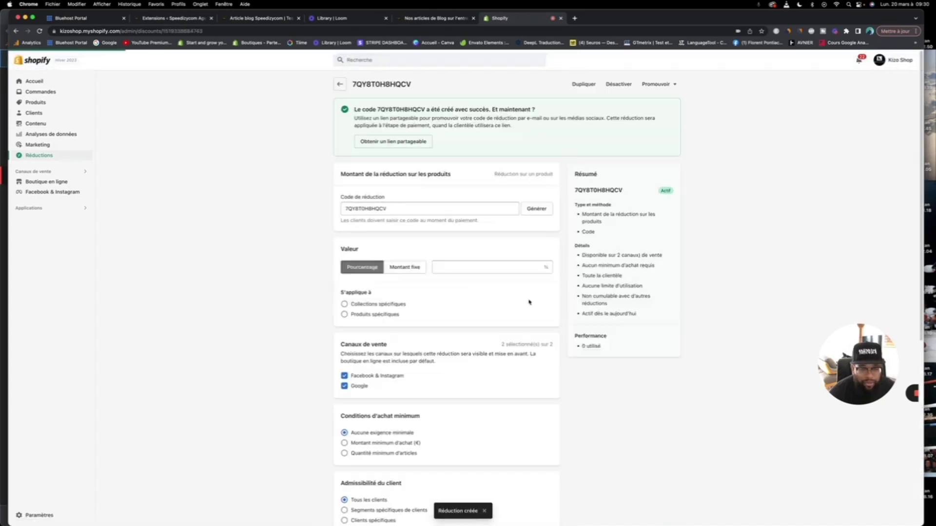
Allow the free shipping code to be combined with product discounts (Réductions sur un produit) and save the change.
scroll(455, 192, down, 10)
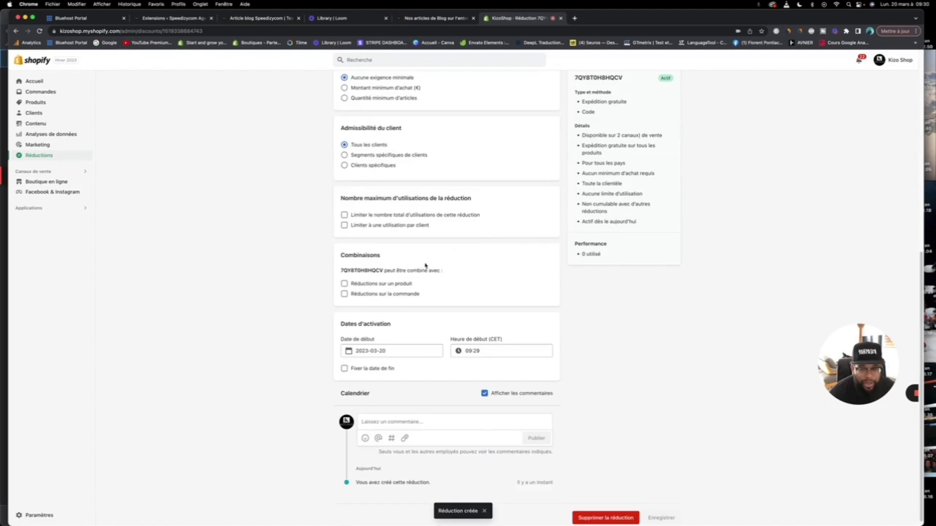
click(345, 285)
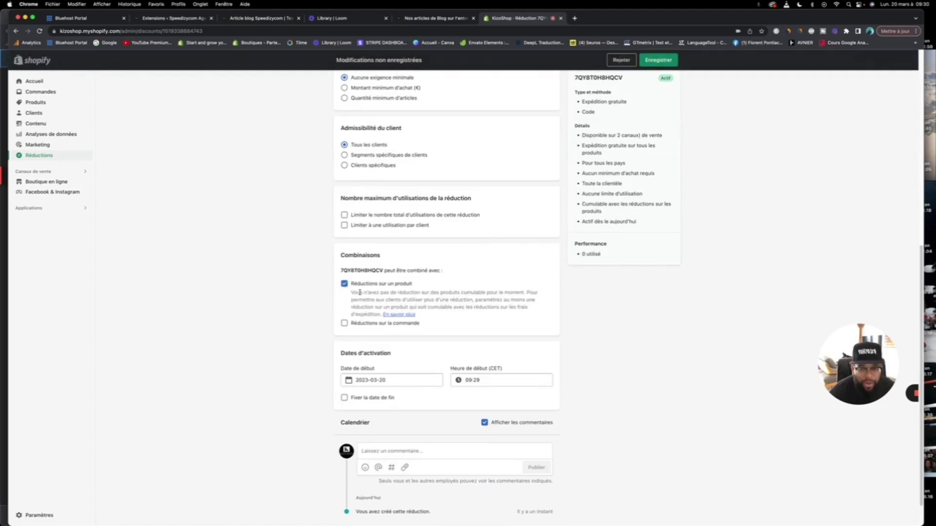
scroll(617, 330, down, 2)
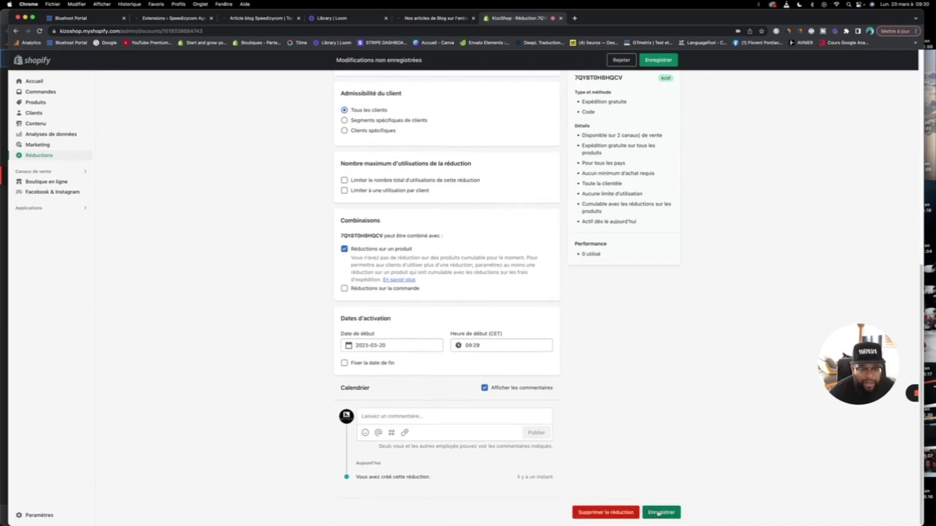
click(658, 513)
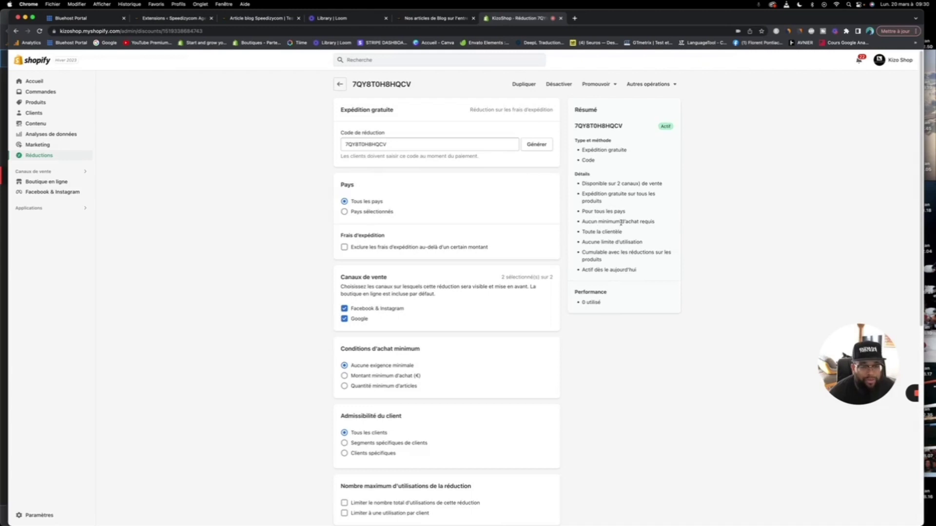
Review the free shipping discount's summary and return to the list of discounts.
scroll(618, 223, down, 2)
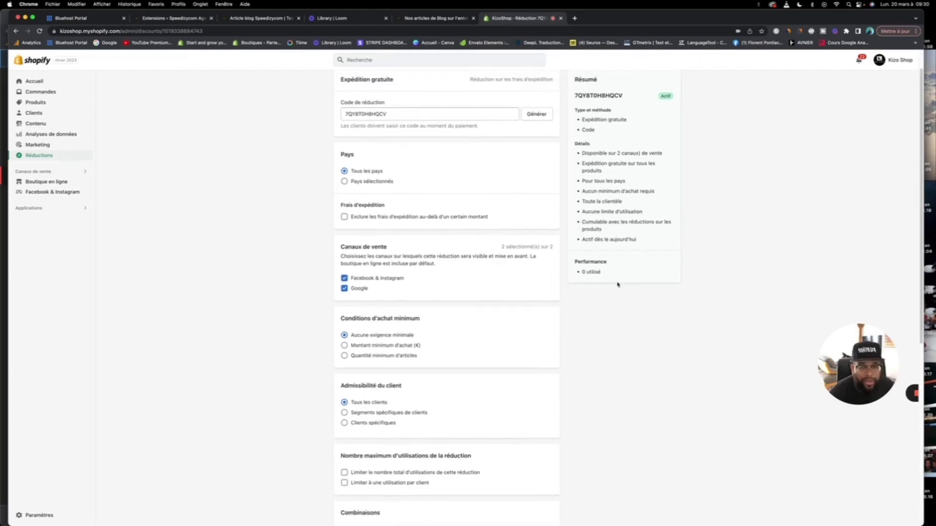
scroll(345, 102, up, 2)
click(337, 84)
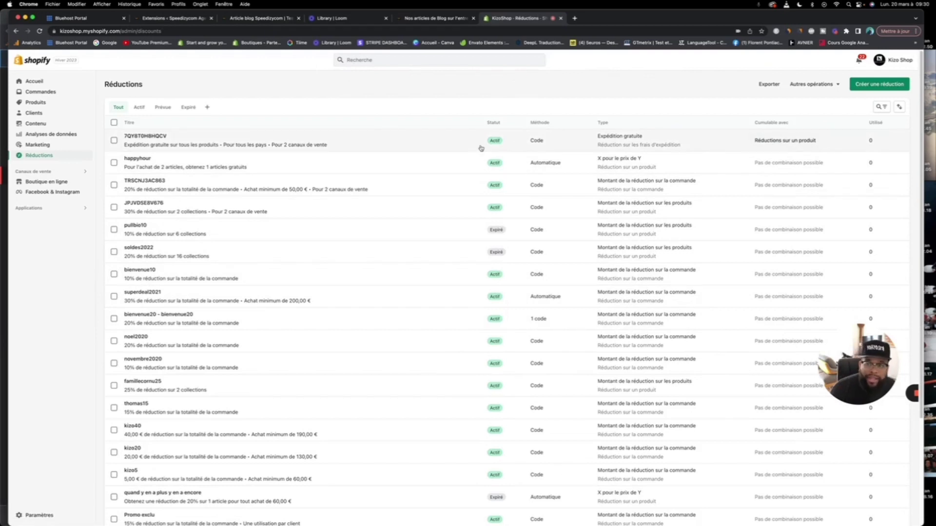
Review the happyhour discount's settings, try its end-date option (Fixer la date de fin) and return to the list of discounts.
click(399, 169)
scroll(413, 370, down, 5)
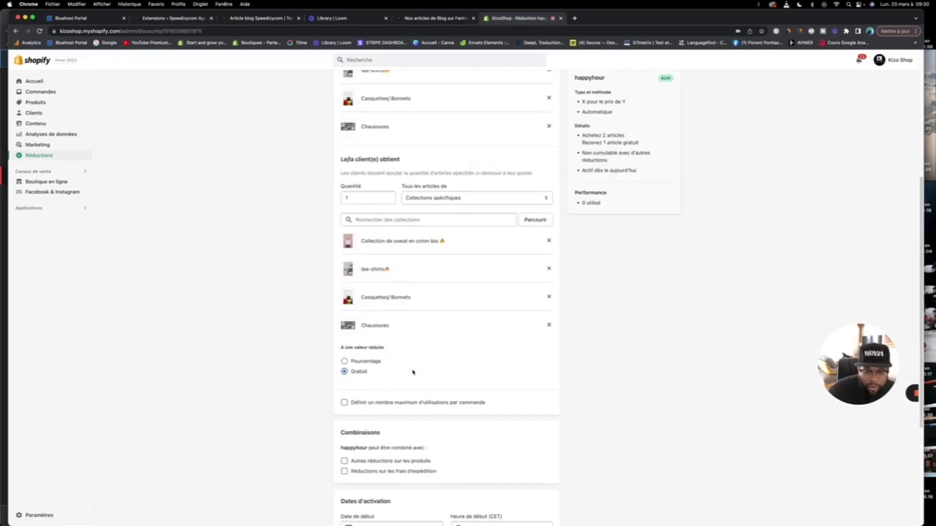
scroll(412, 372, down, 5)
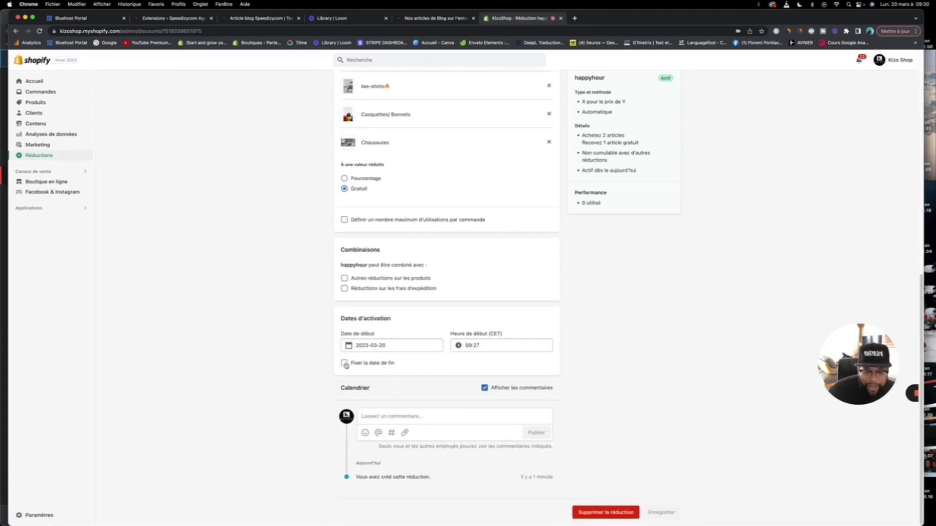
click(345, 363)
click(344, 363)
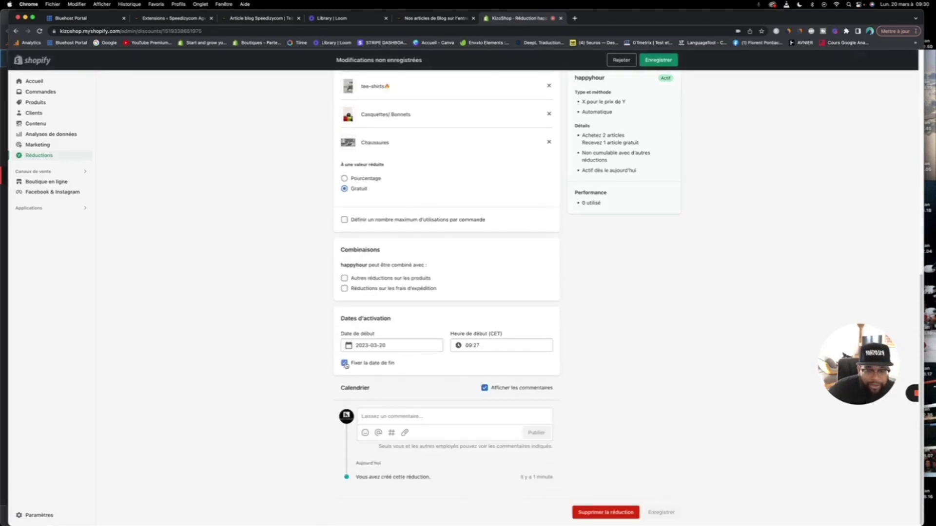
scroll(307, 229, up, 7)
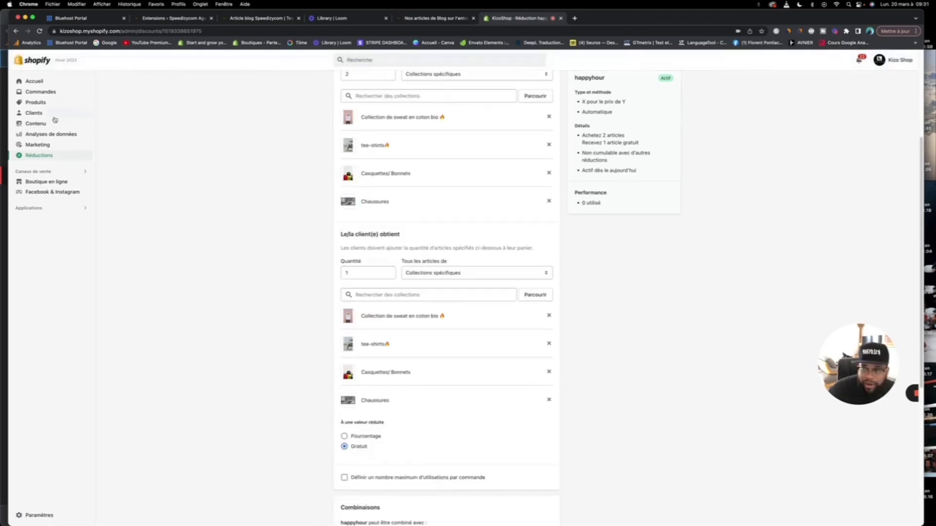
click(62, 156)
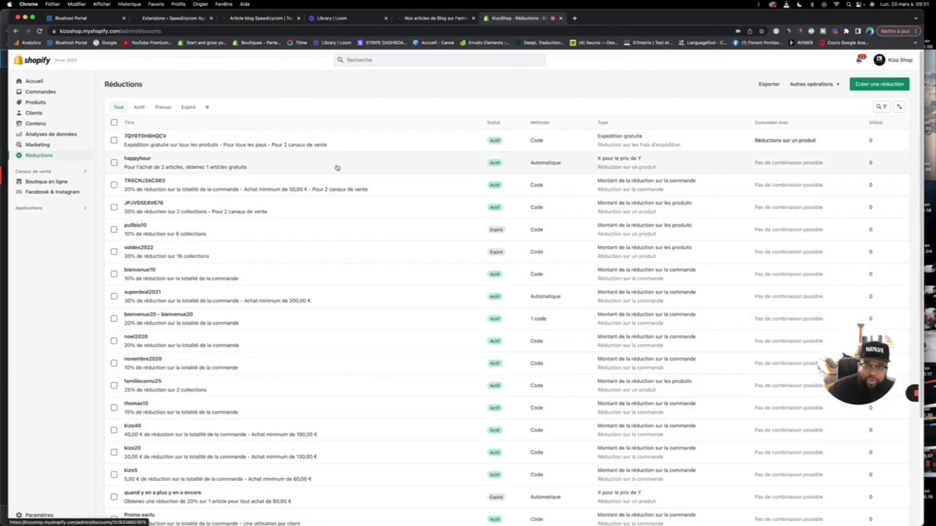
Filter the discounts by the Actif, Prévue and Expiré statuses in turn and return to the active ones.
click(139, 107)
click(167, 109)
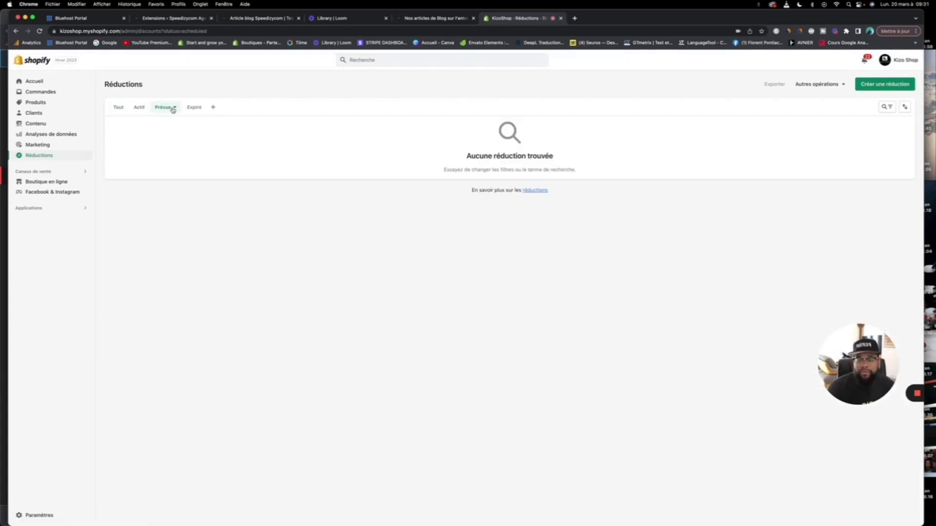
click(195, 108)
click(140, 108)
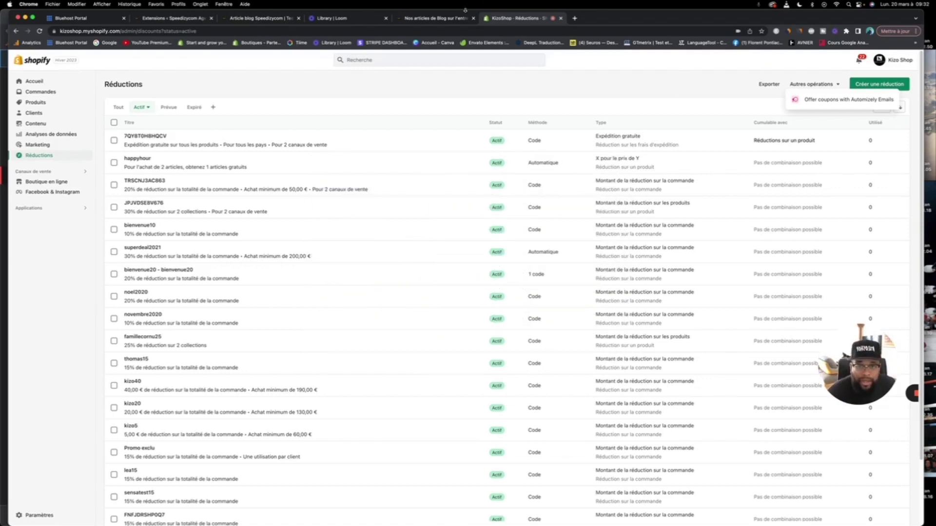
Switch to the Speedizycom blog to look over its articles and the ebook's Amazon page, and return to the Shopify discounts.
click(427, 18)
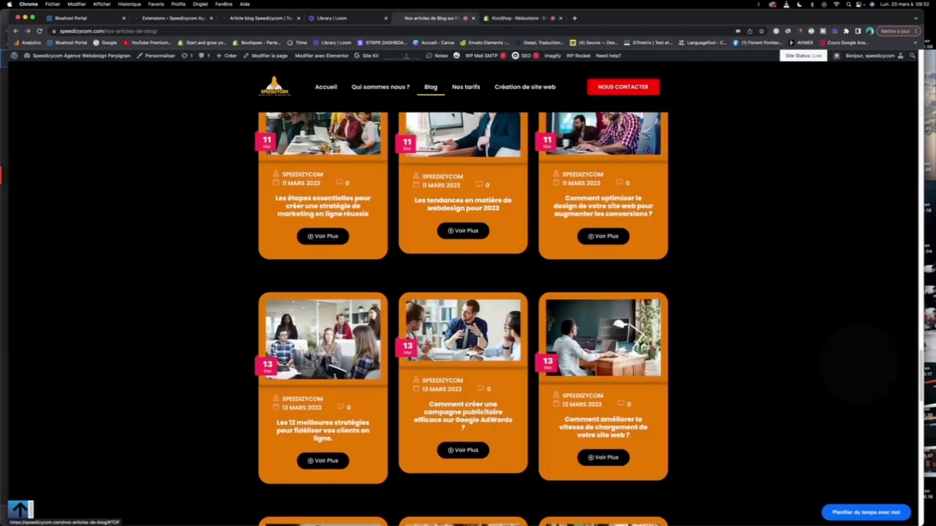
scroll(464, 151, down, 10)
scroll(464, 151, down, 3)
scroll(464, 151, up, 15)
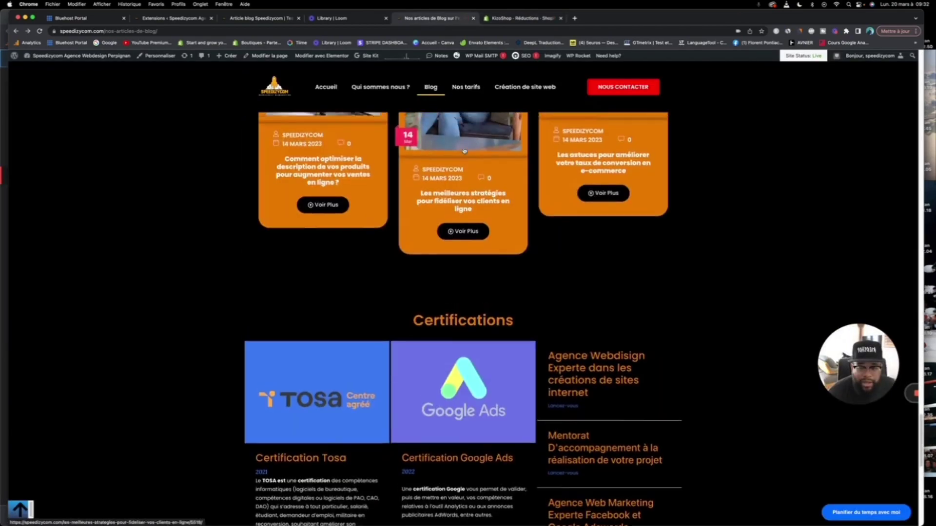
scroll(465, 151, up, 5)
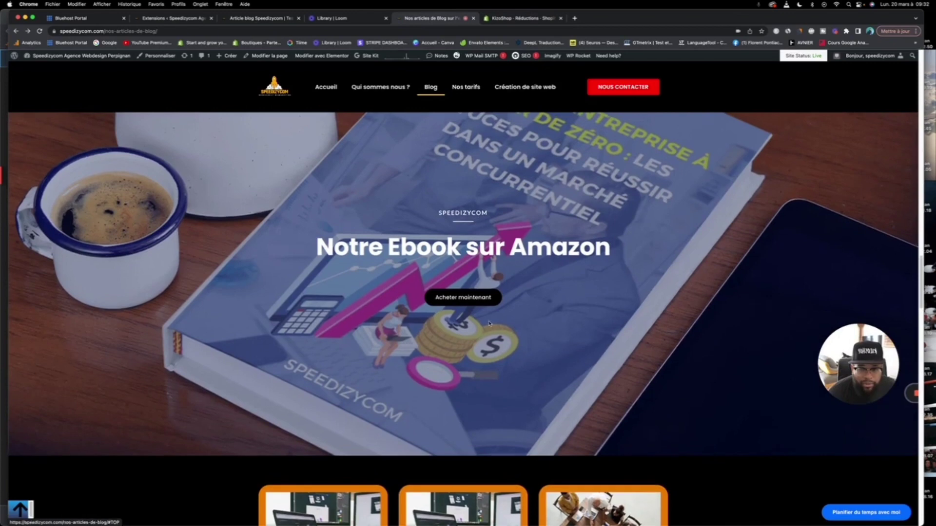
click(480, 291)
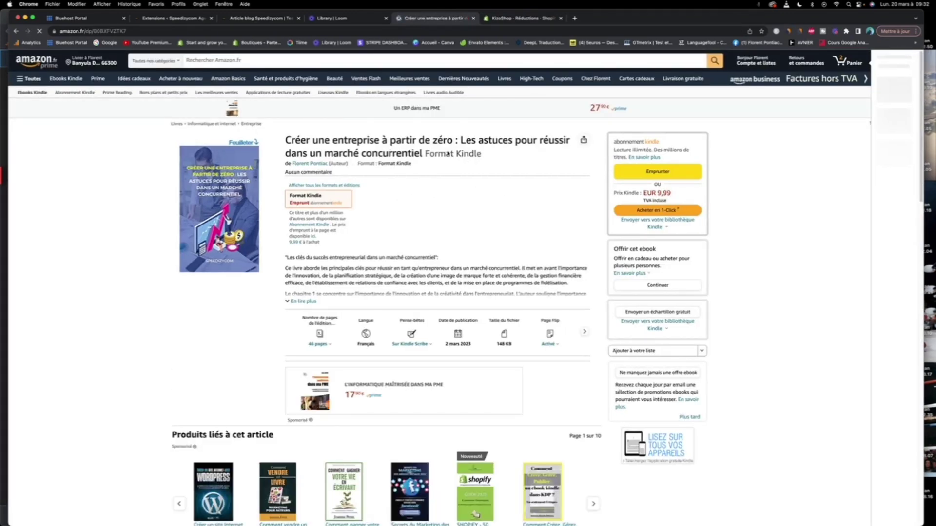
click(516, 18)
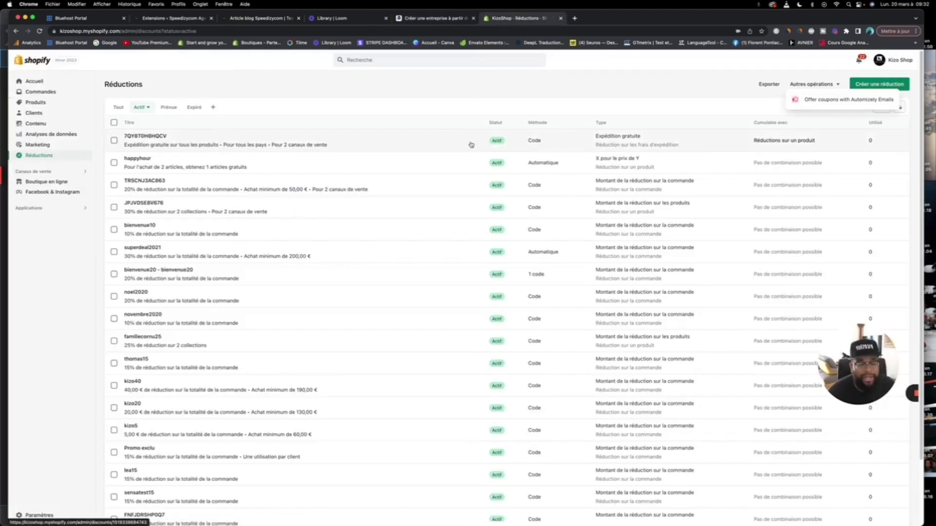